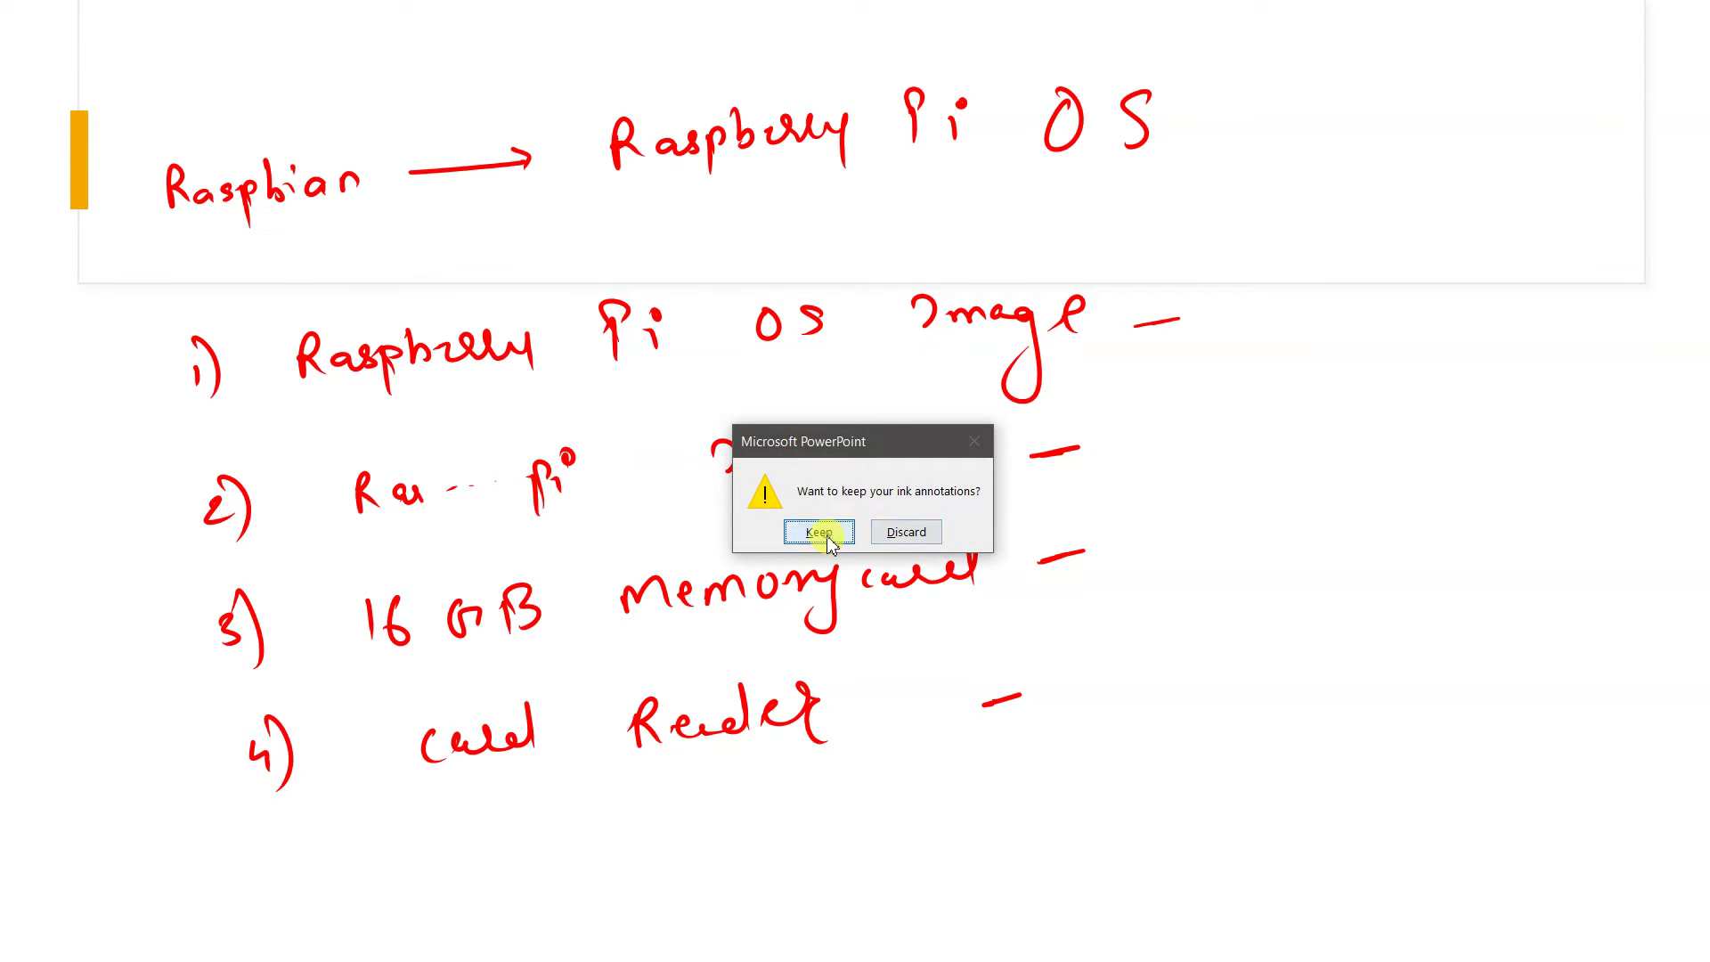
End the PowerPoint slideshow and keep the handwritten ink annotations on the slide.
click(821, 533)
Switch to Edge and open the raspberrypi.org Software page.
click(638, 947)
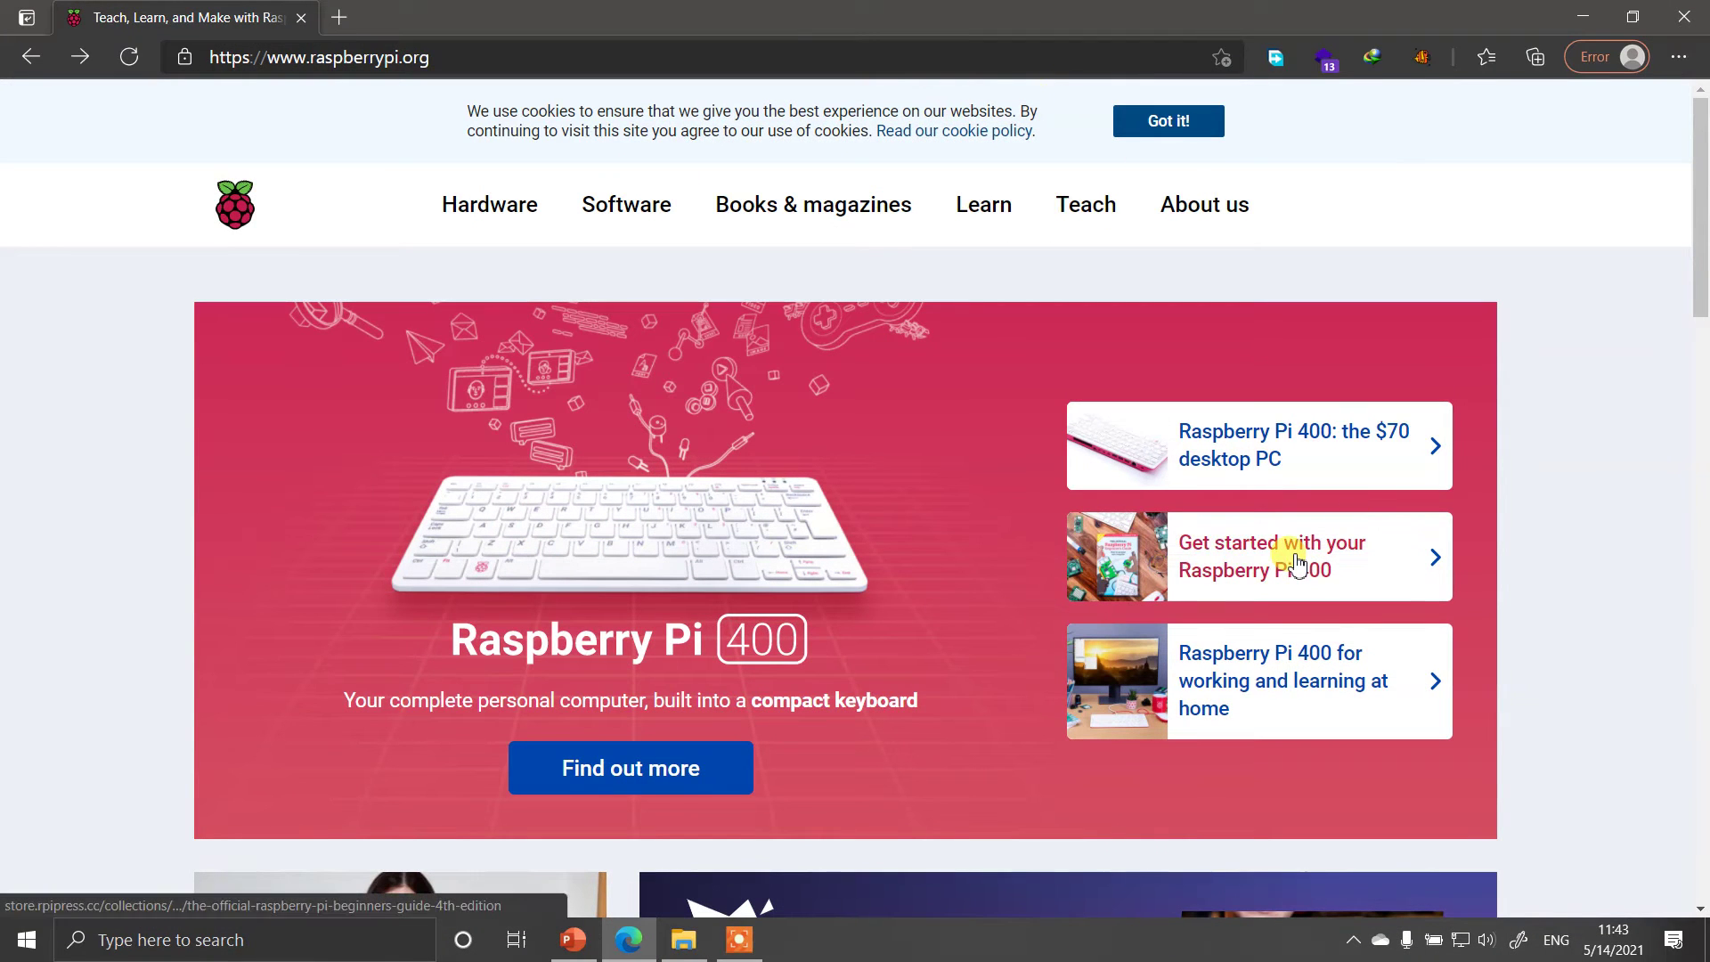
click(621, 242)
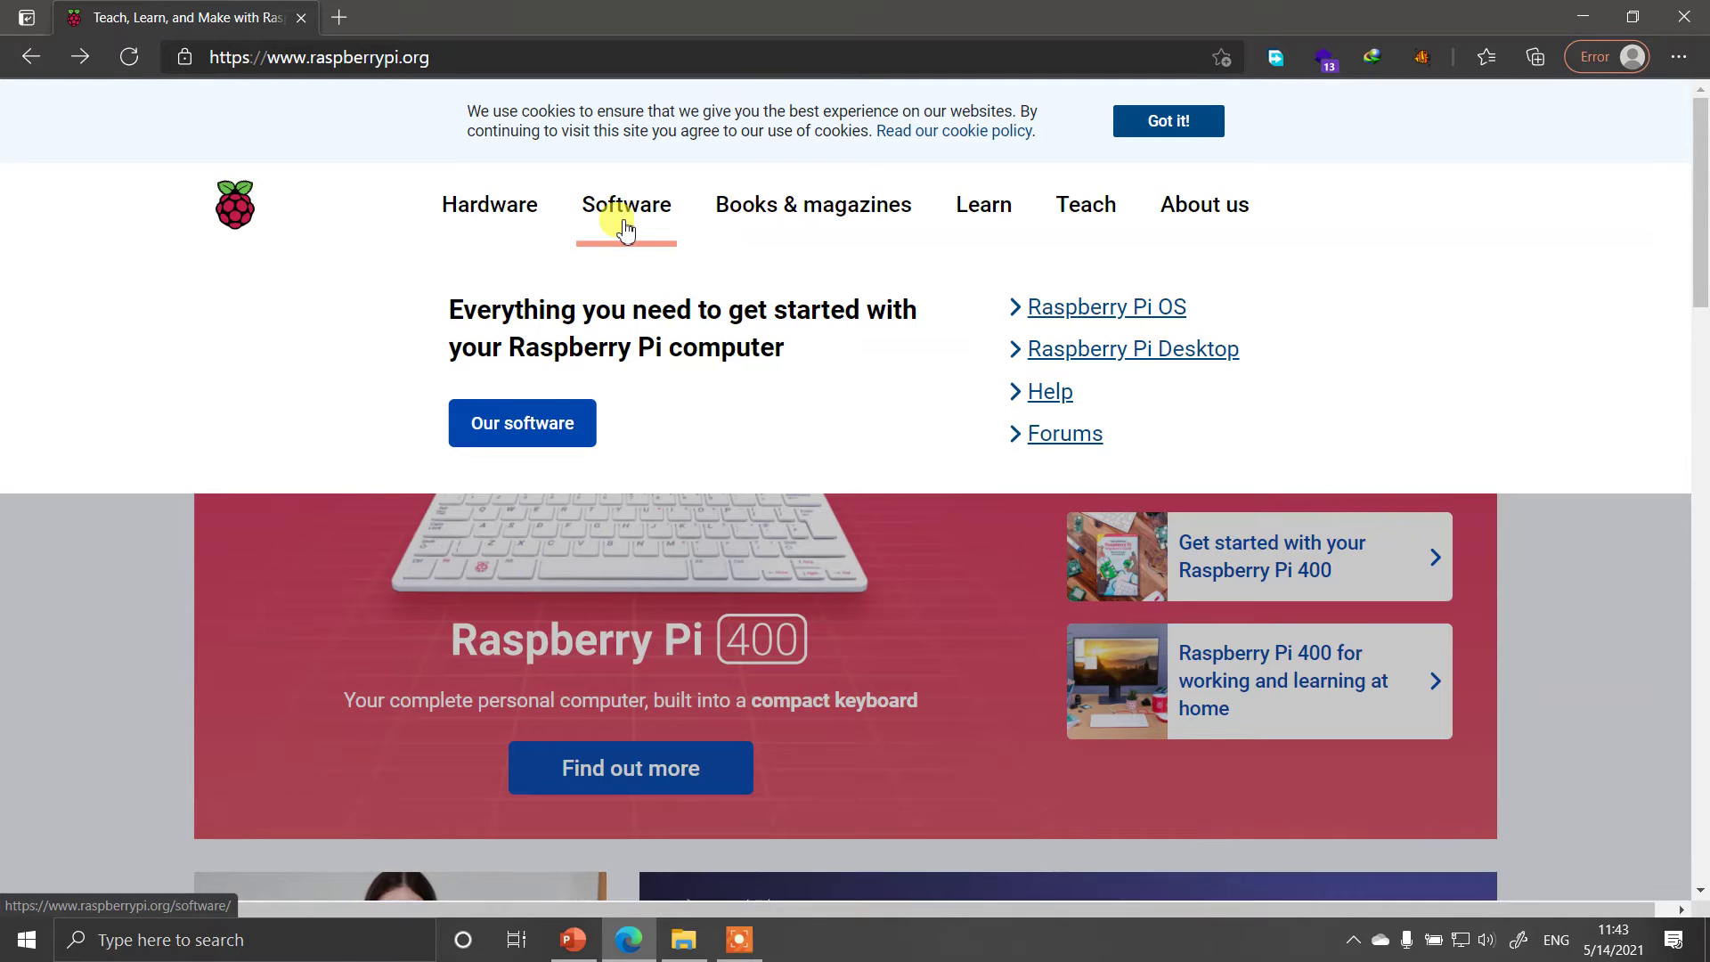
click(626, 229)
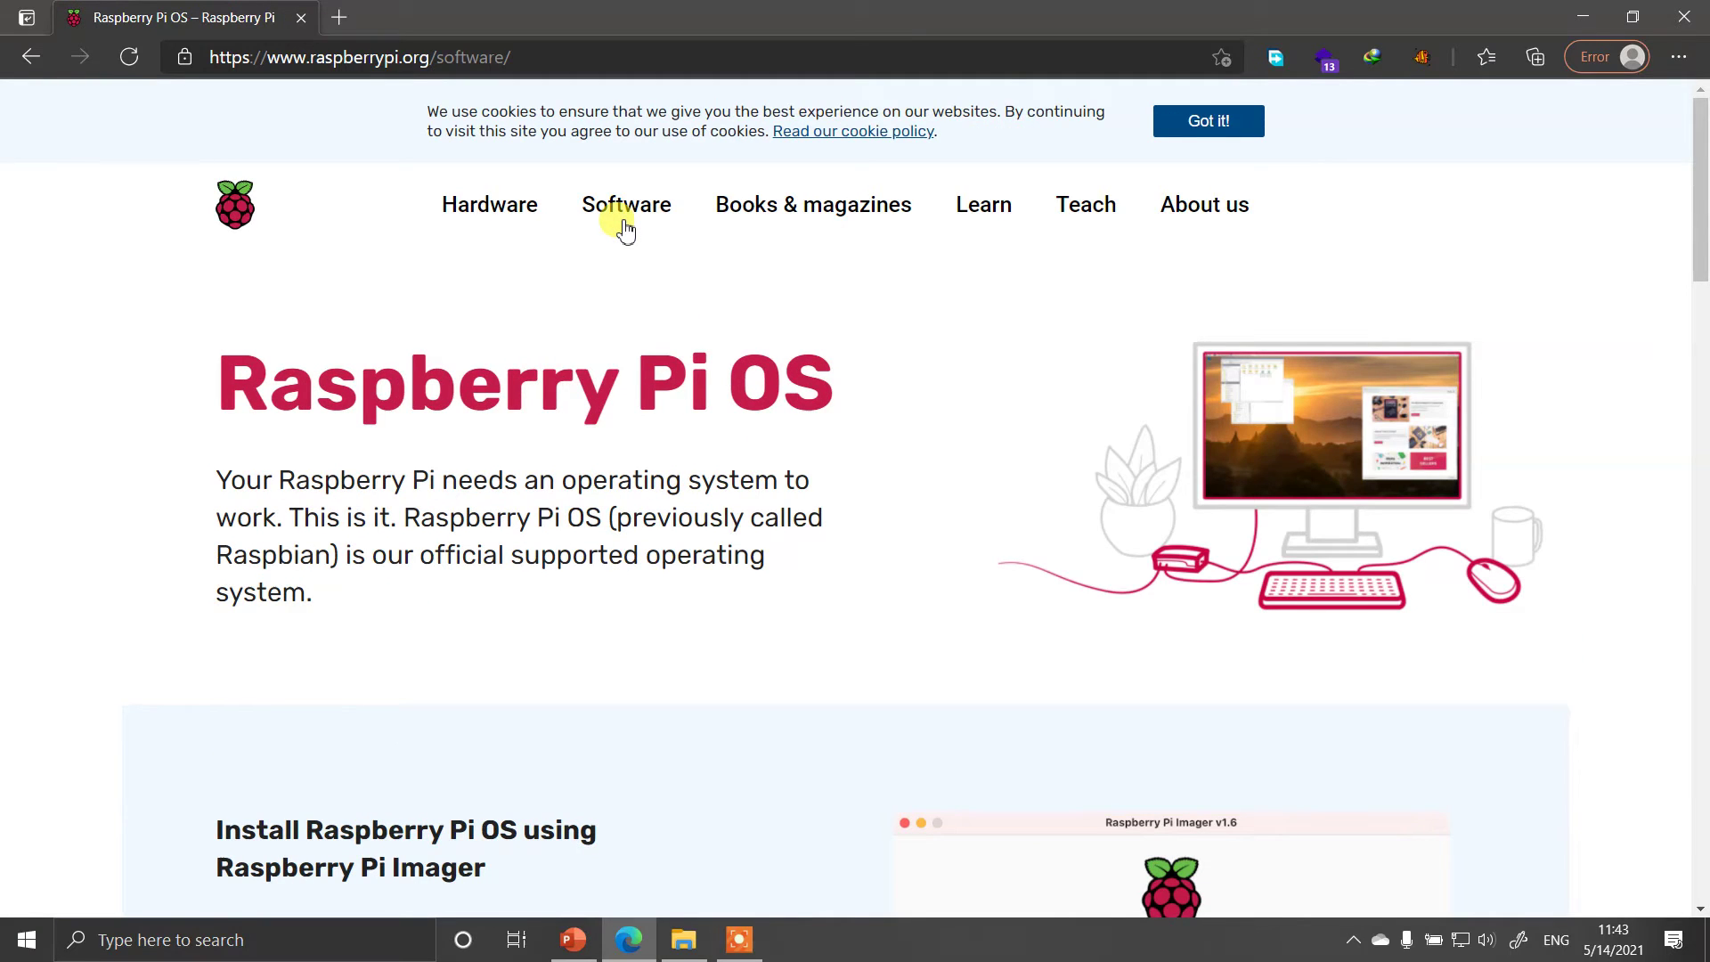
Scroll to the 'Install Raspberry Pi OS using Raspberry Pi Imager' section with its download links.
scroll(626, 229, down, 8)
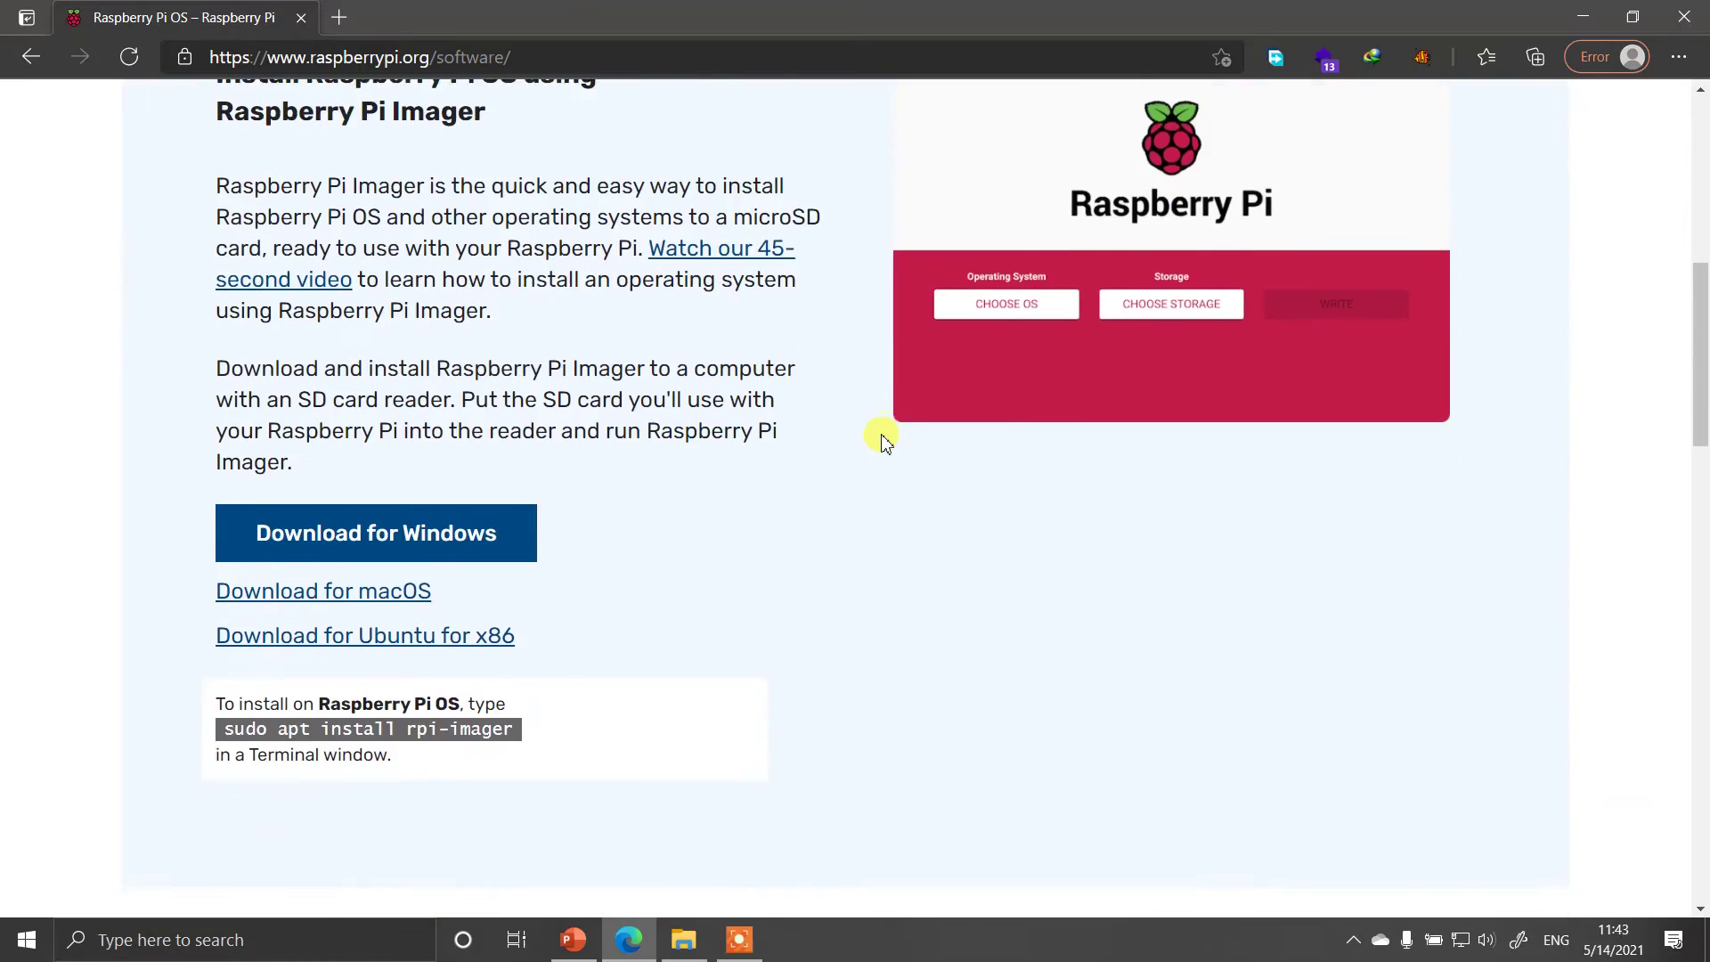
scroll(931, 477, down, 15)
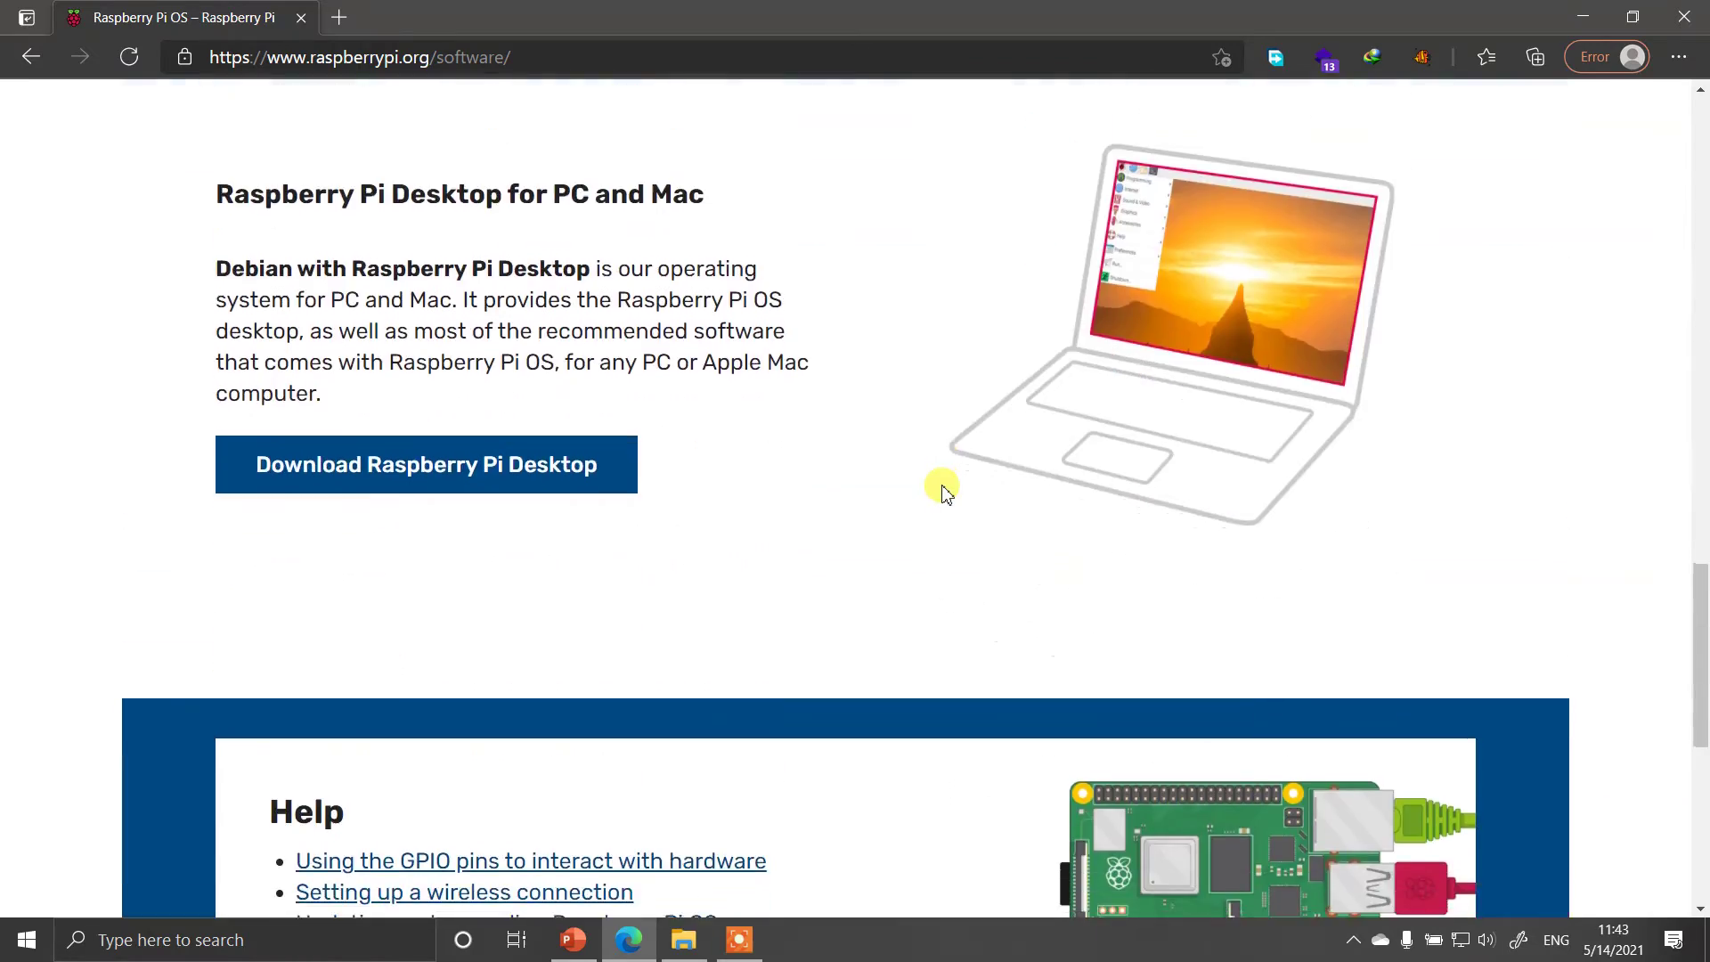
scroll(945, 493, up, 20)
scroll(944, 486, down, 4)
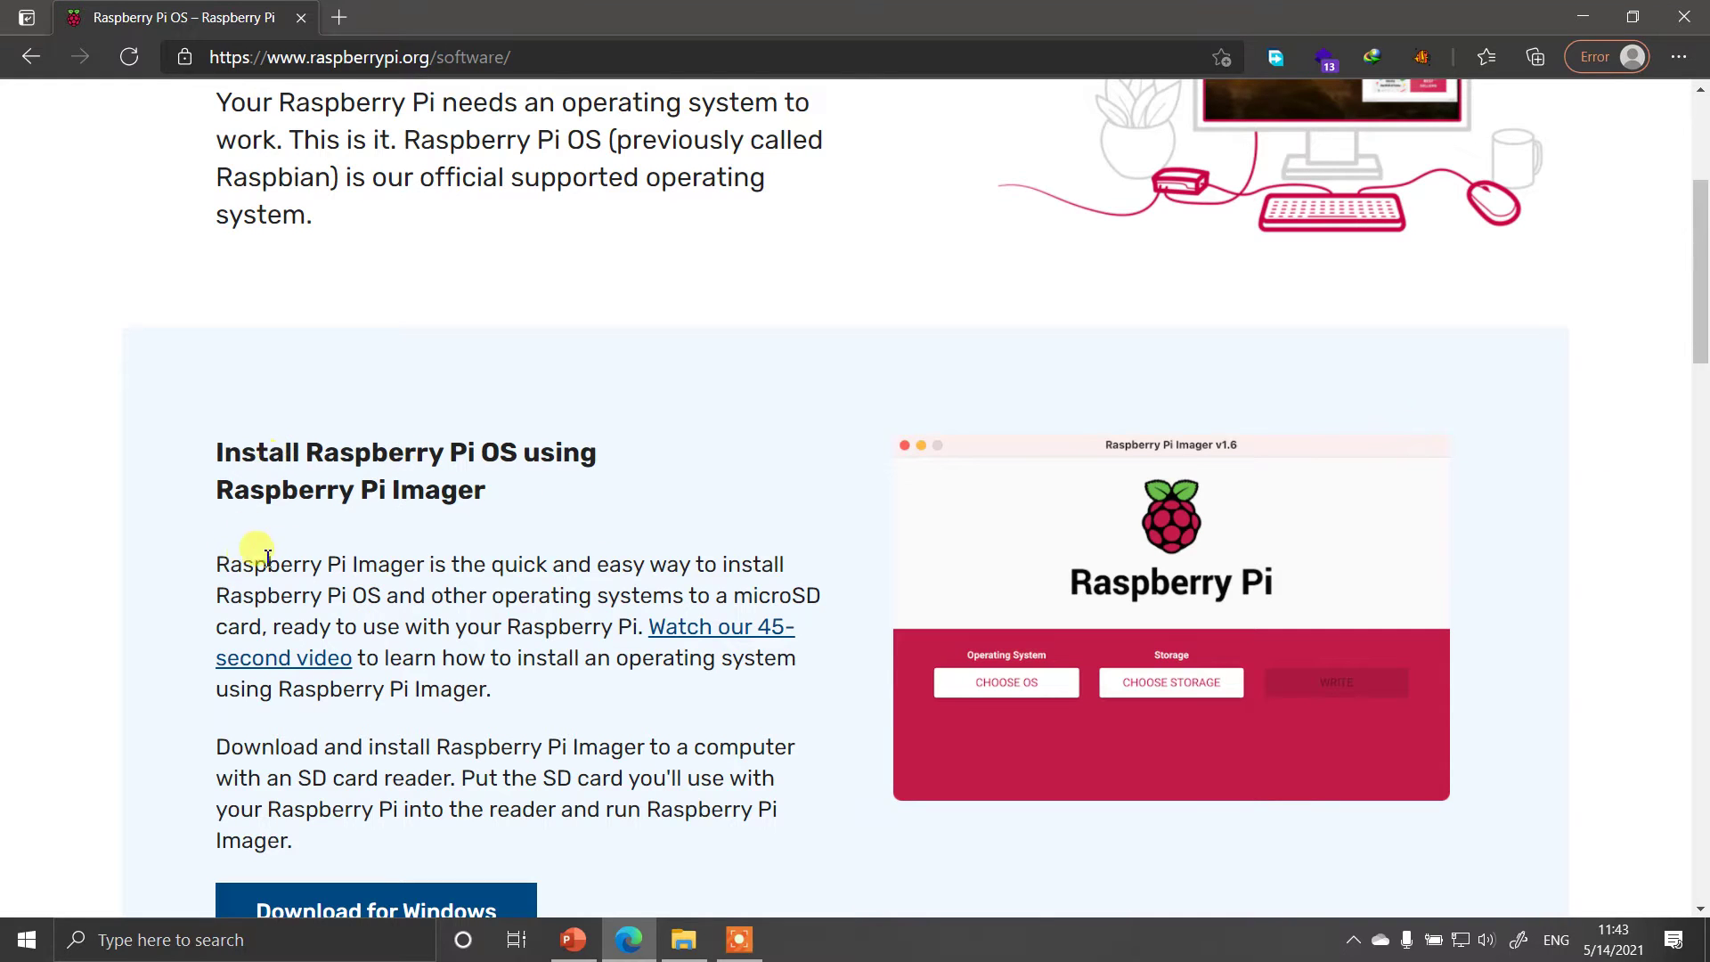
scroll(523, 643, down, 3)
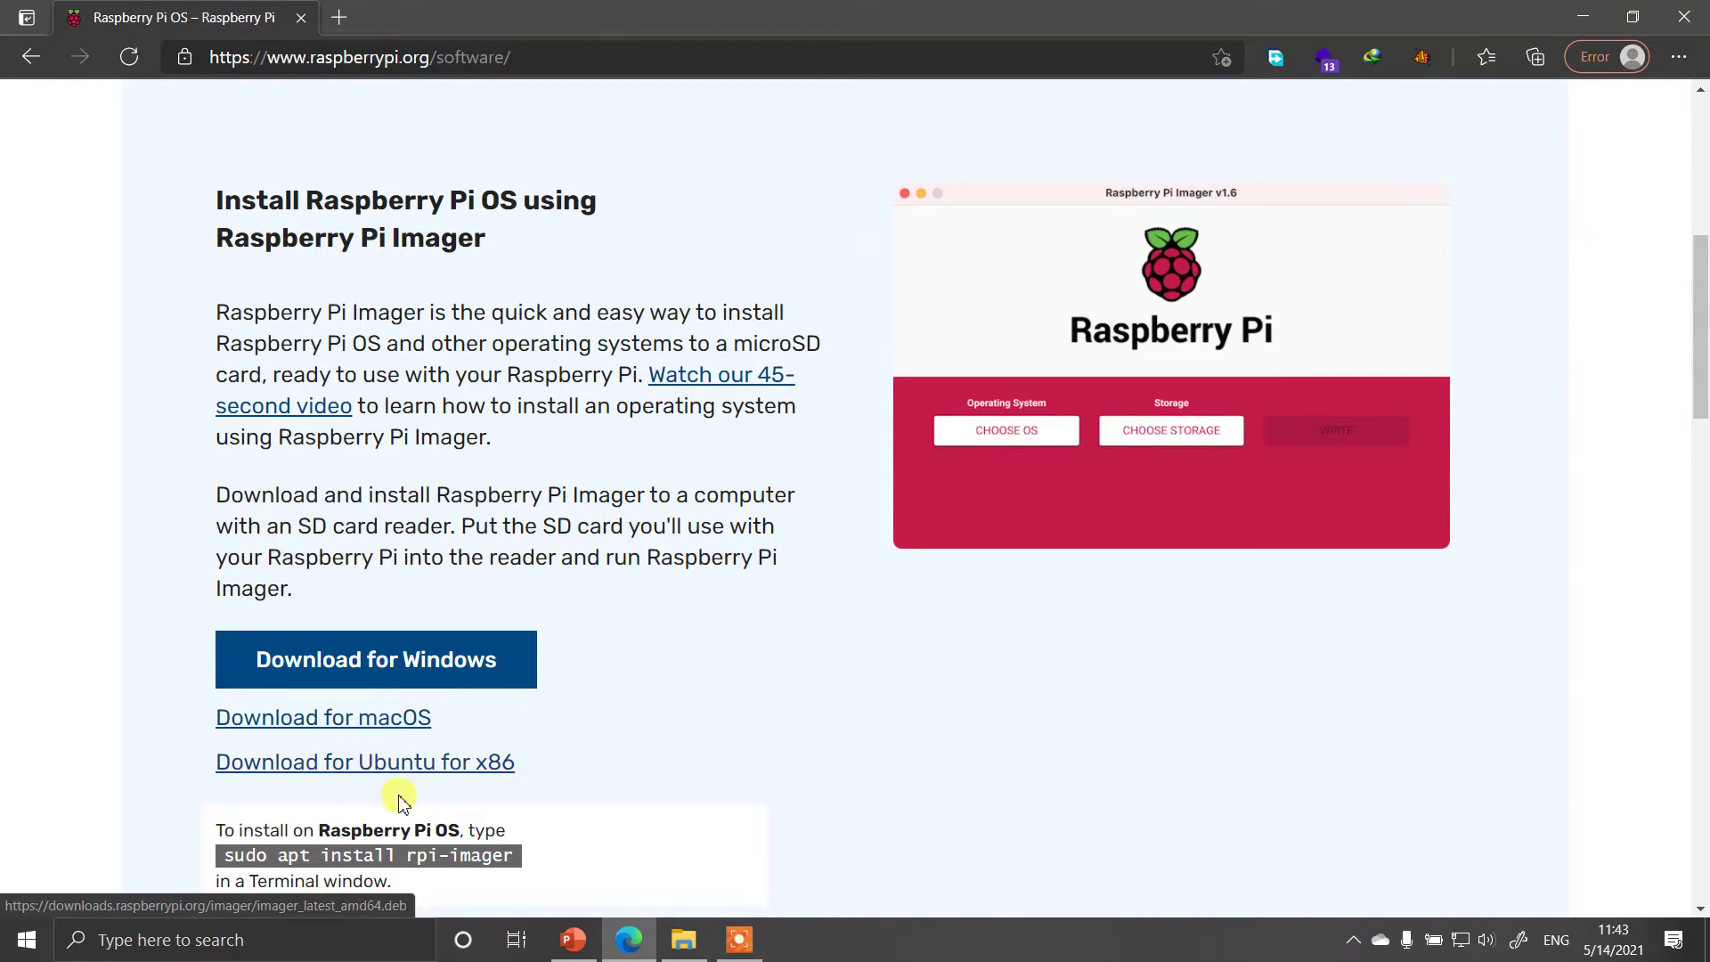
scroll(427, 712, up, 1)
scroll(457, 681, up, 4)
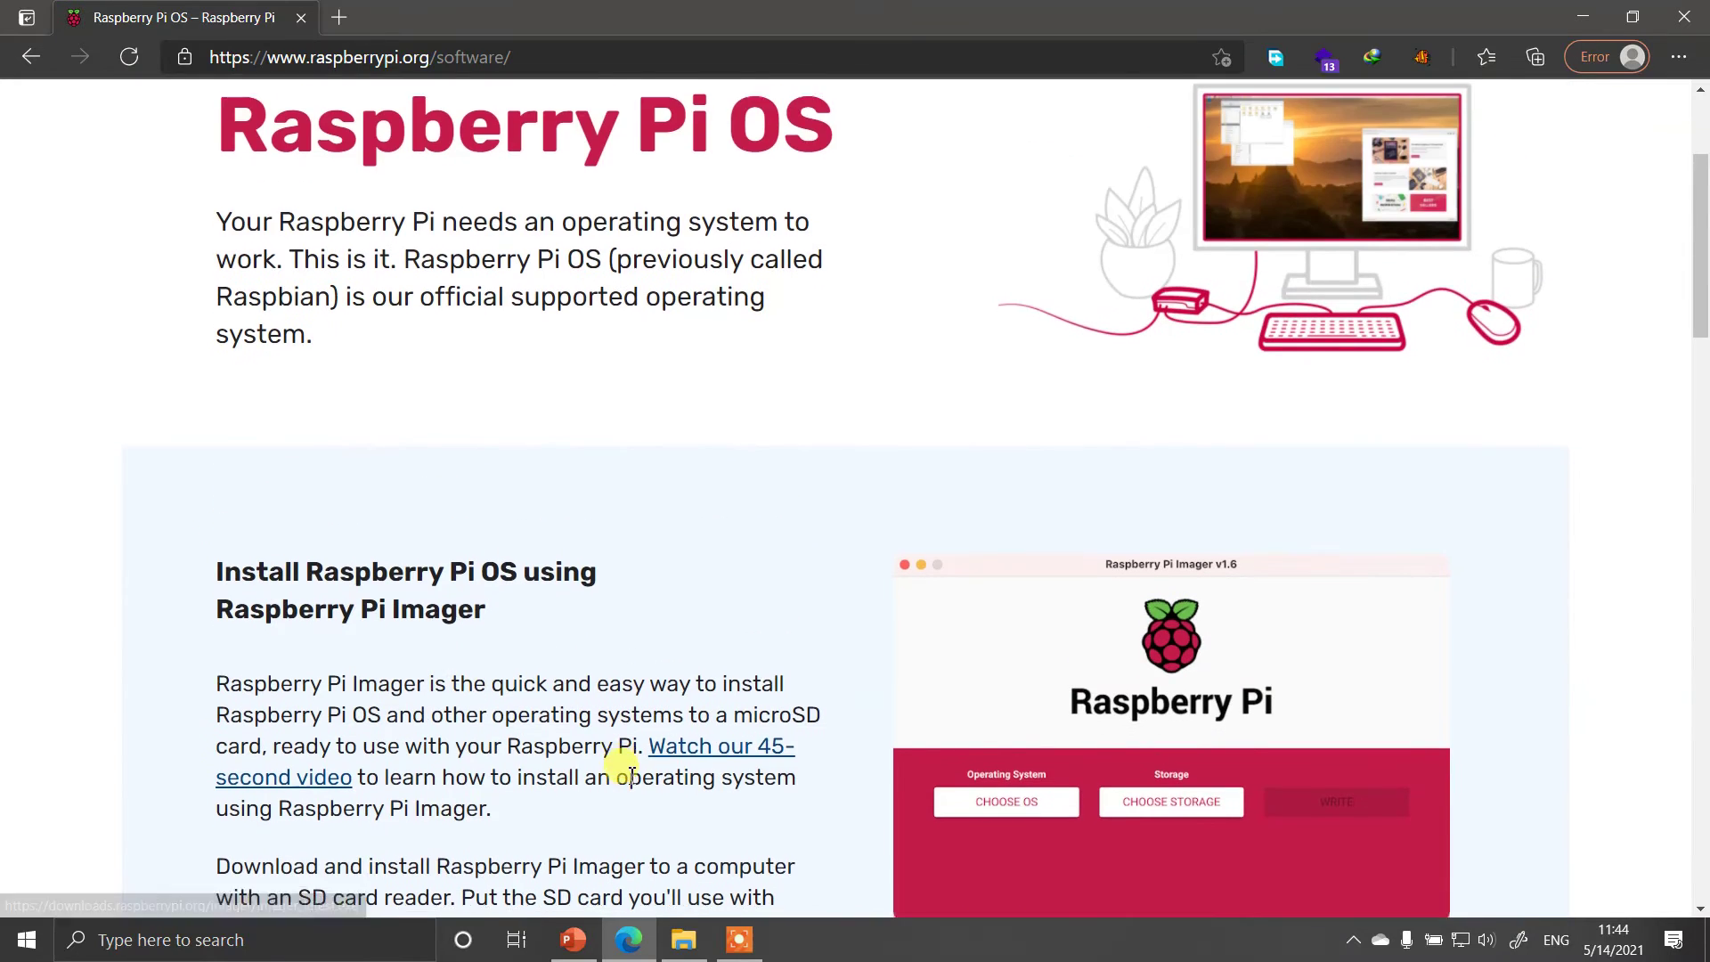
scroll(624, 772, down, 3)
scroll(659, 686, up, 3)
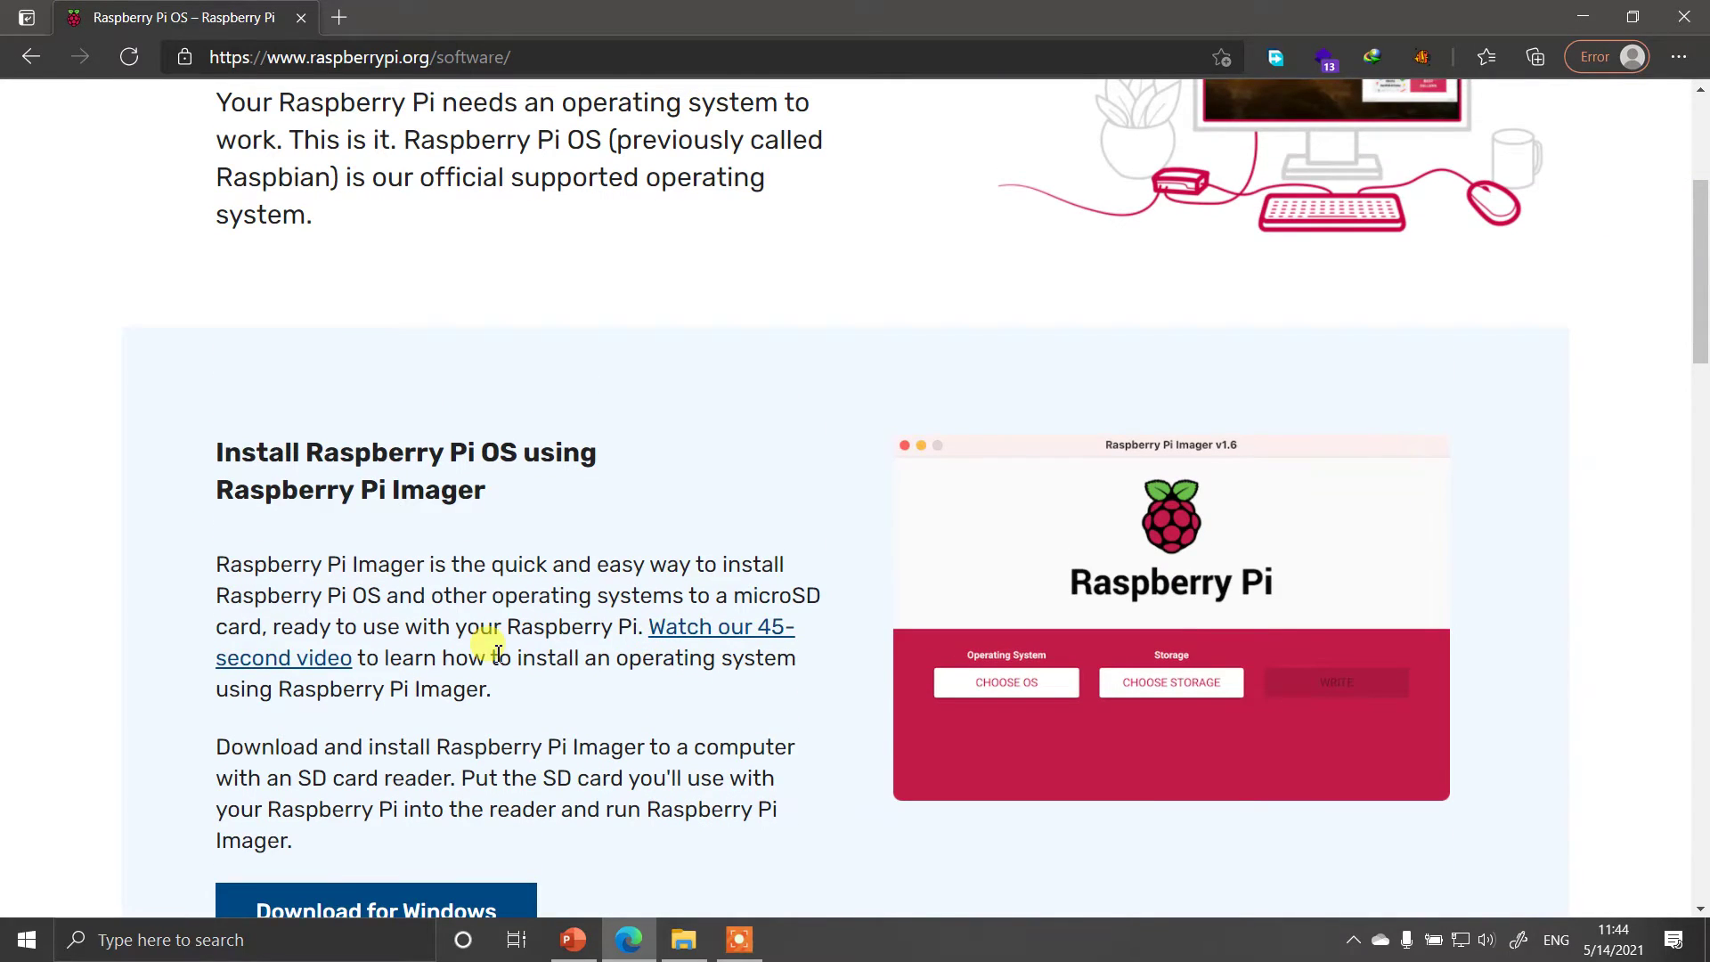
Launch Raspberry Pi Imager from Start search with 'rasp' and reposition its window.
key(super)
text(ras)
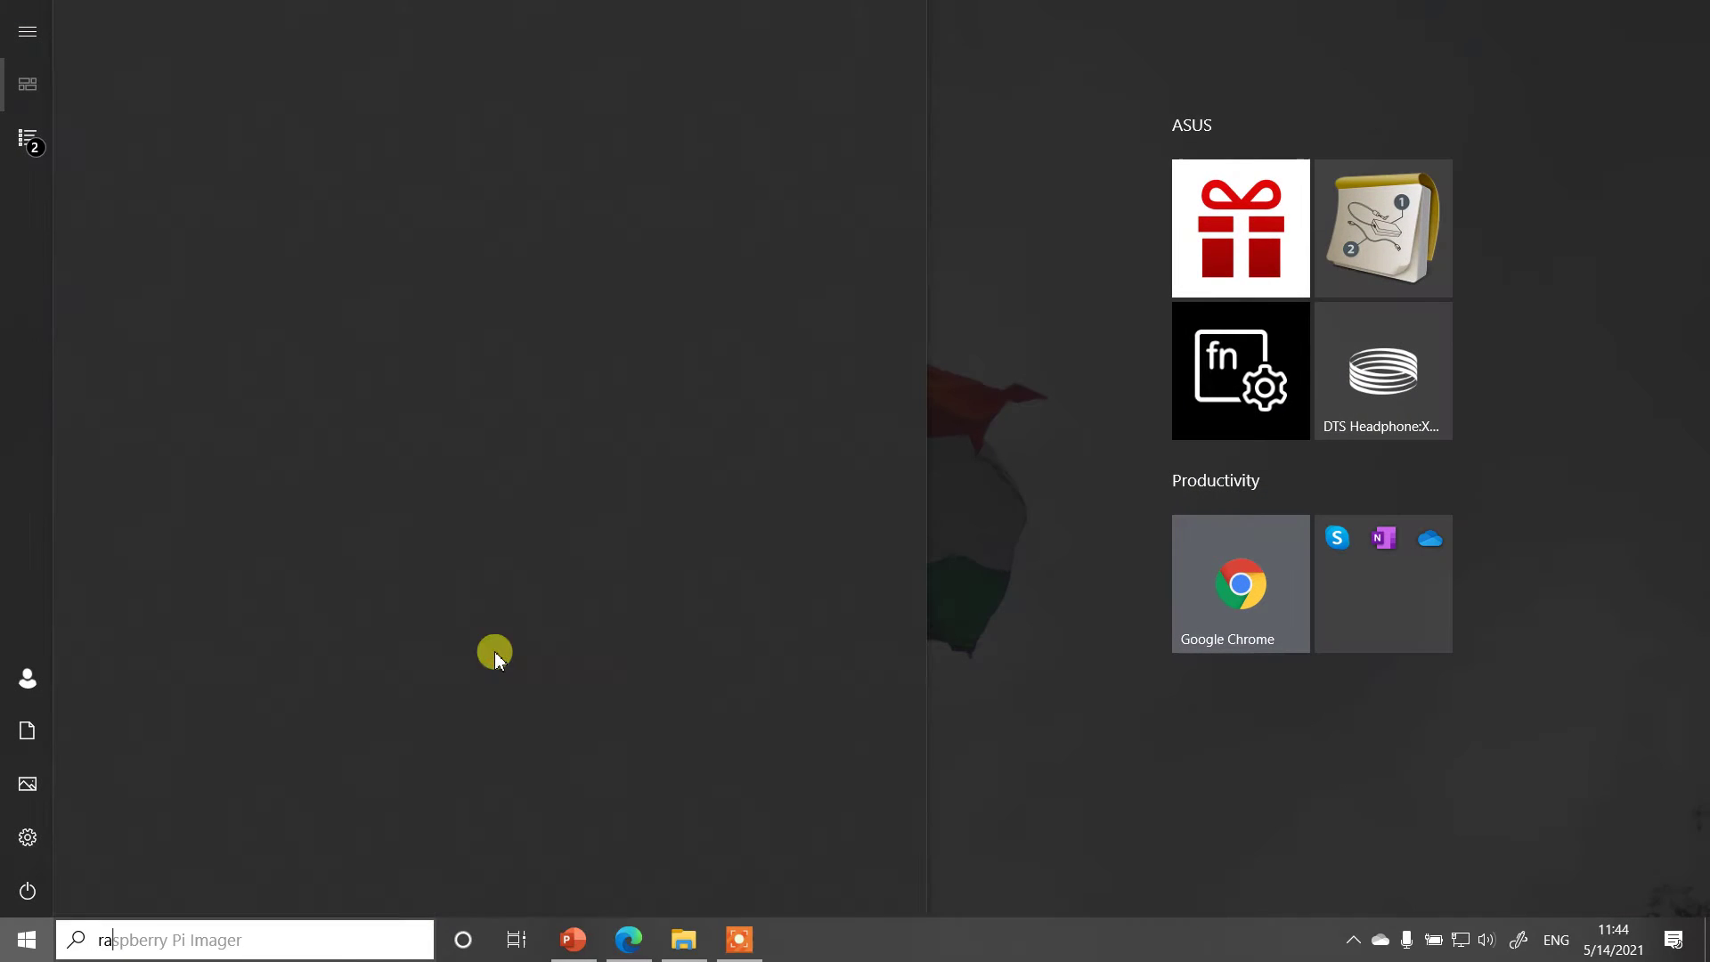
text(p)
key(Return)
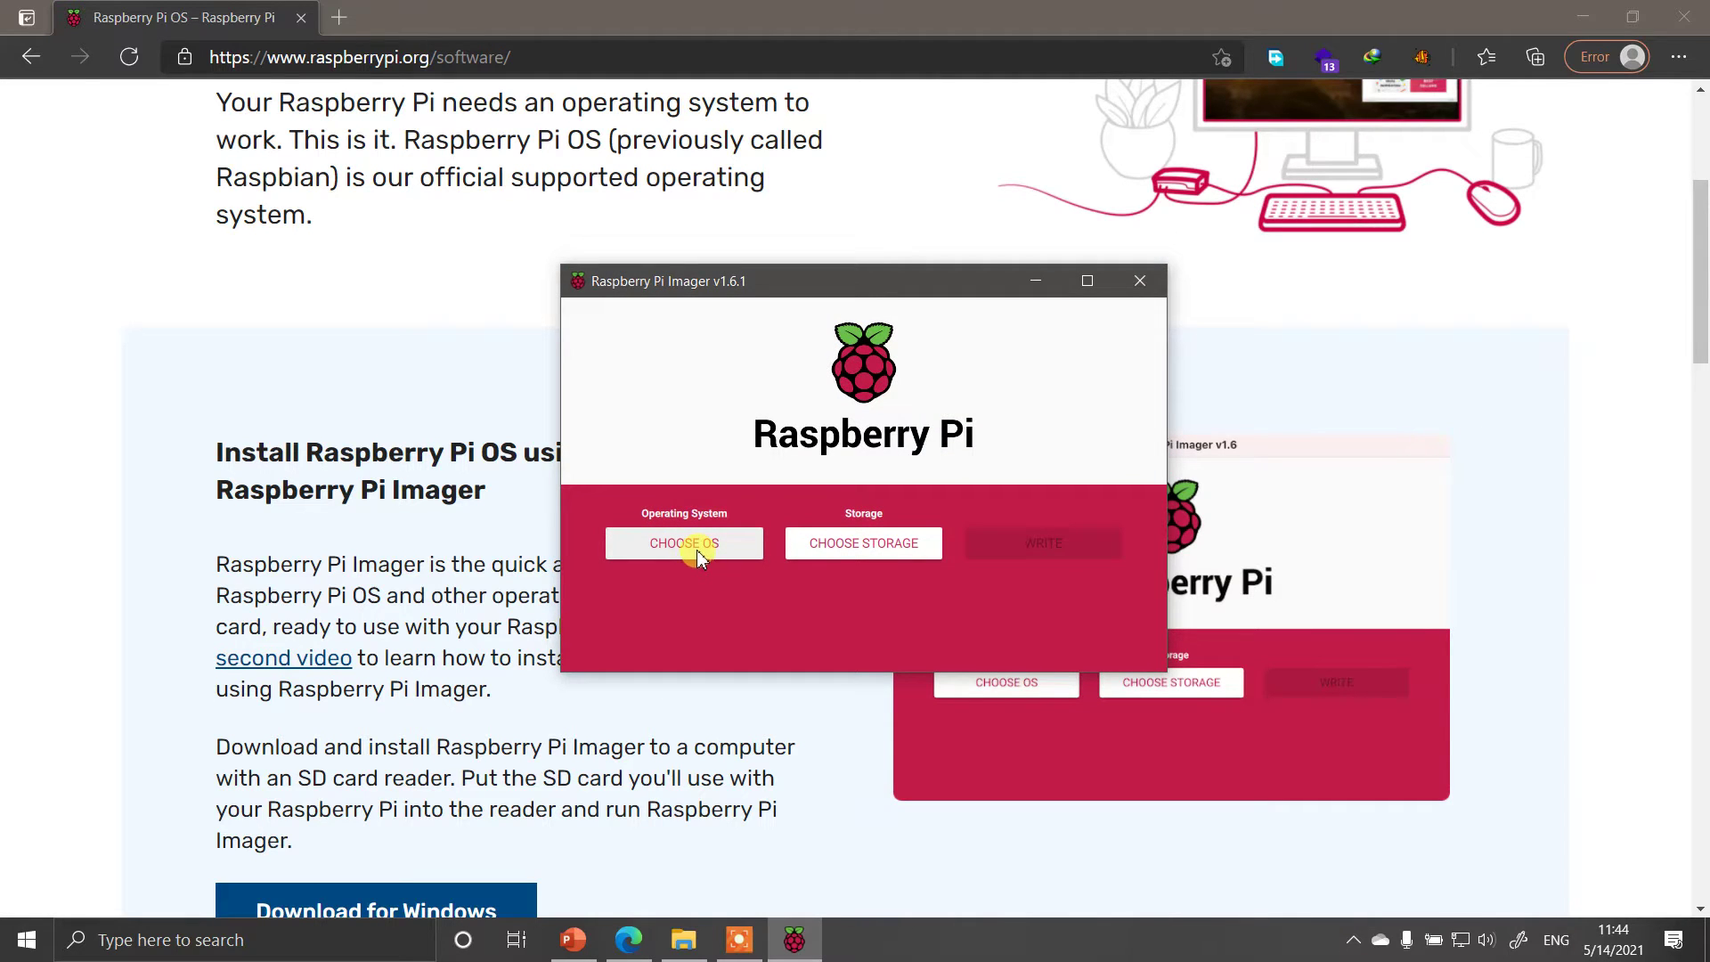
drag(843, 284, 731, 251)
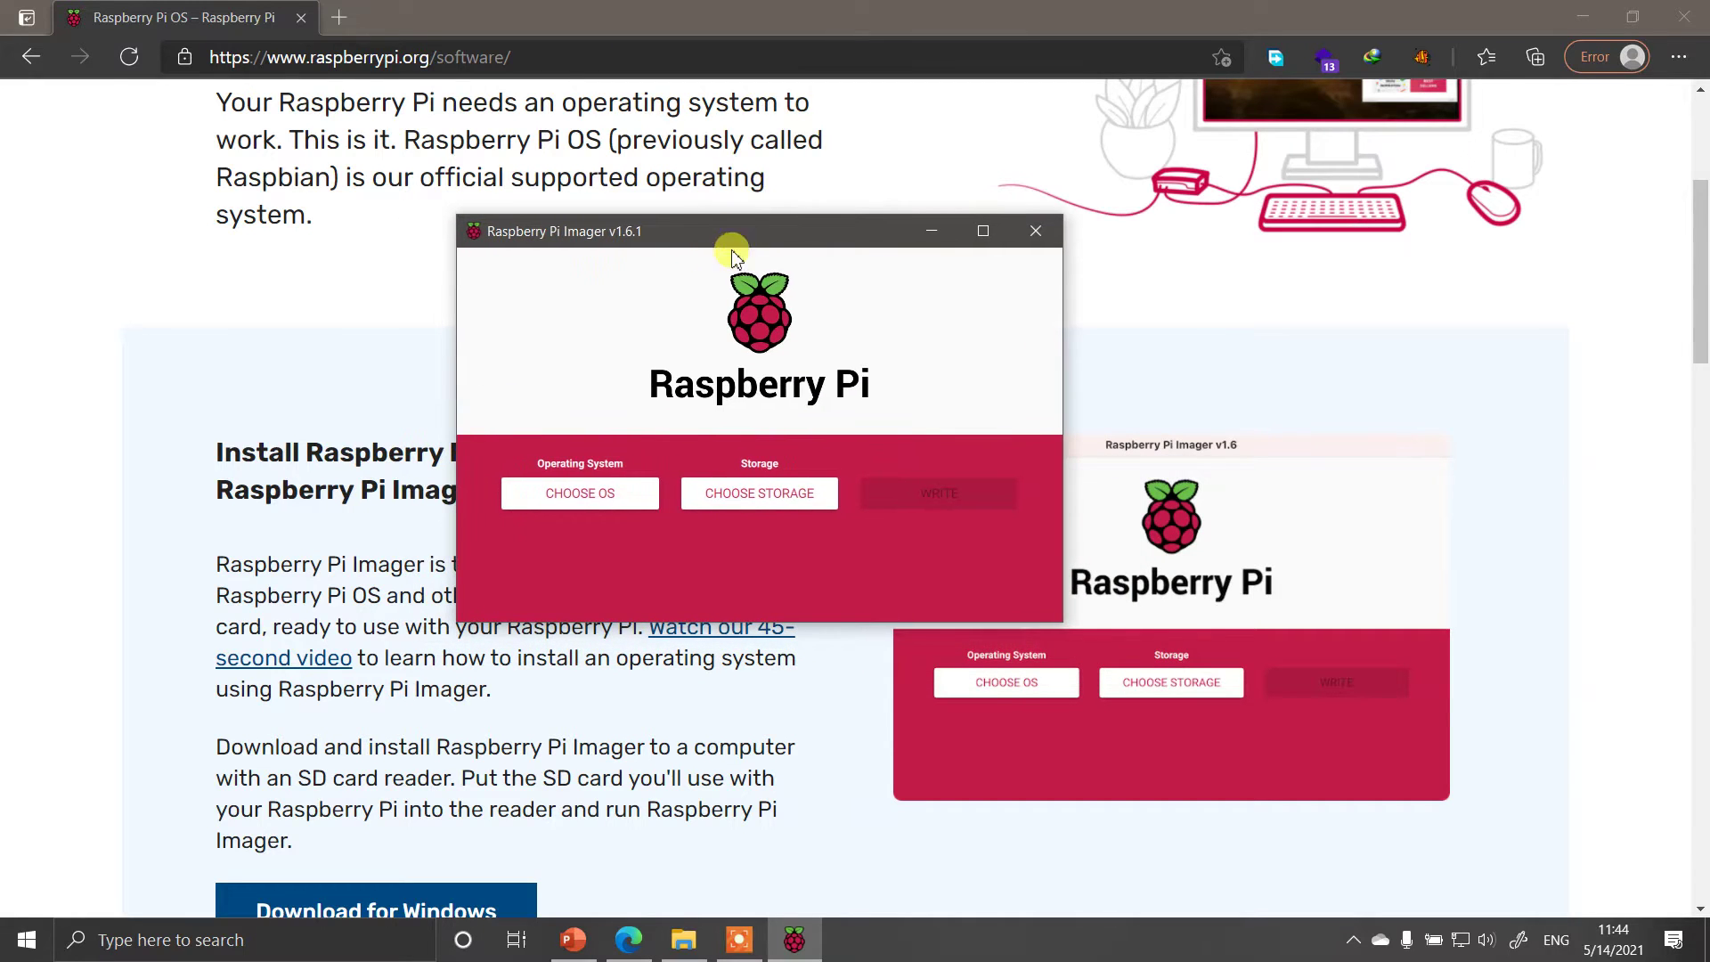
Choose Raspberry Pi OS (32-bit) and the 15.9 GB generic USB storage device.
click(596, 494)
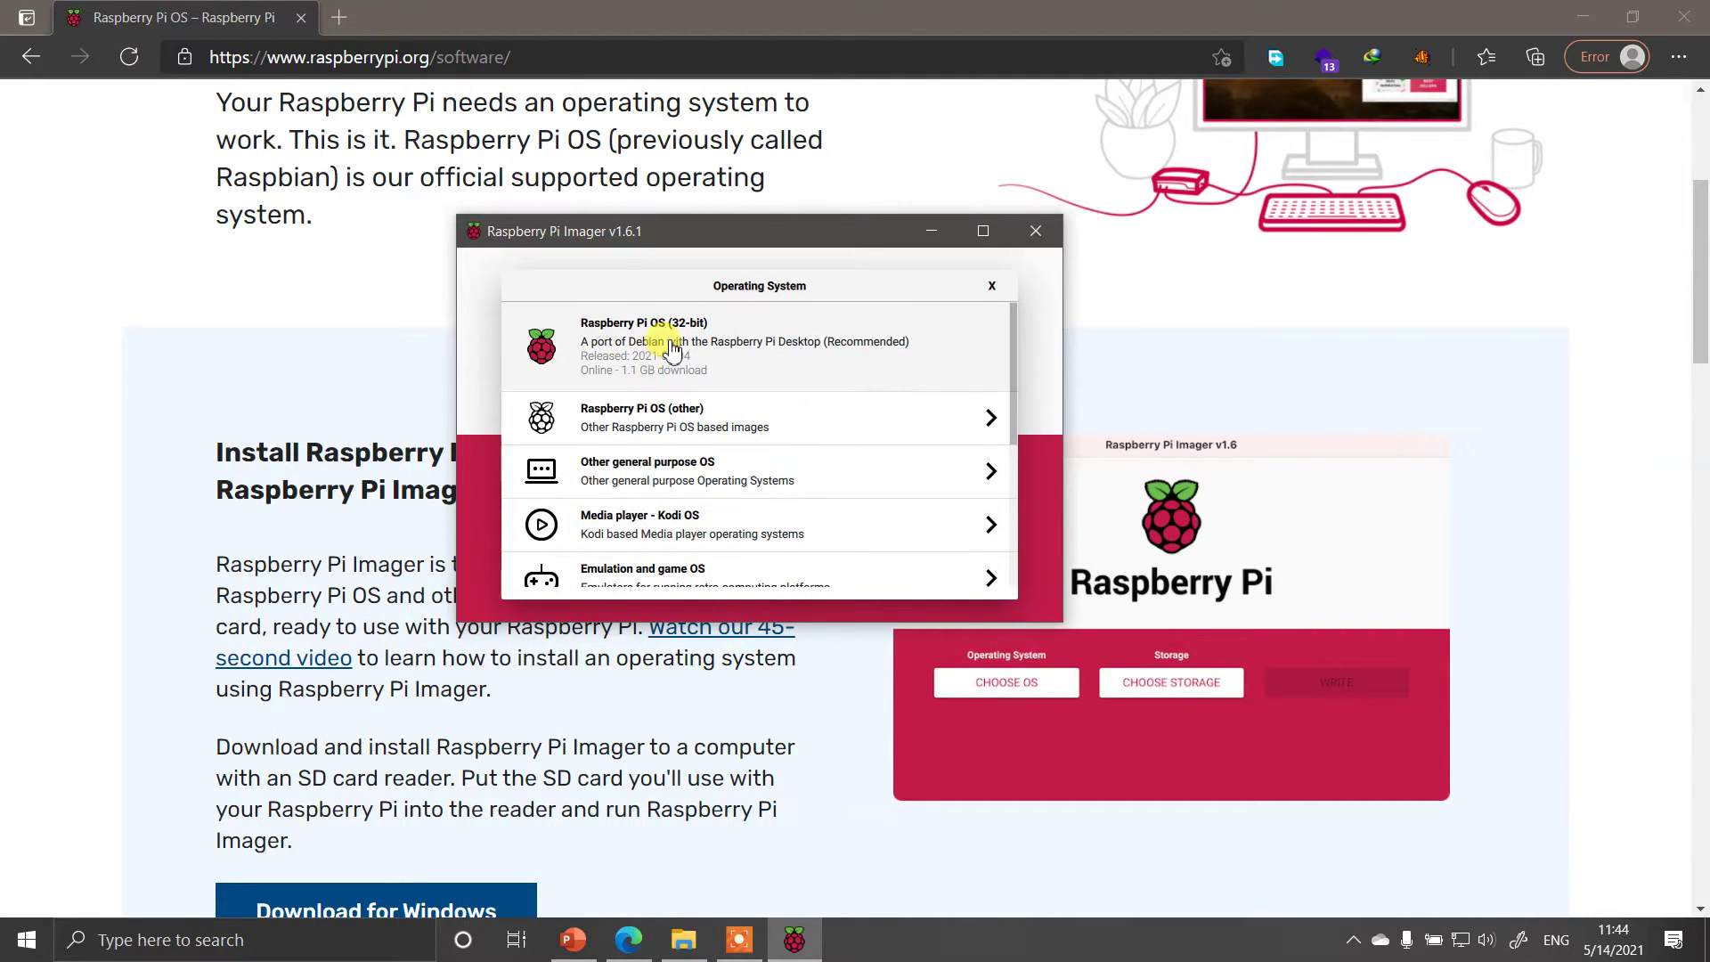
click(671, 352)
click(792, 494)
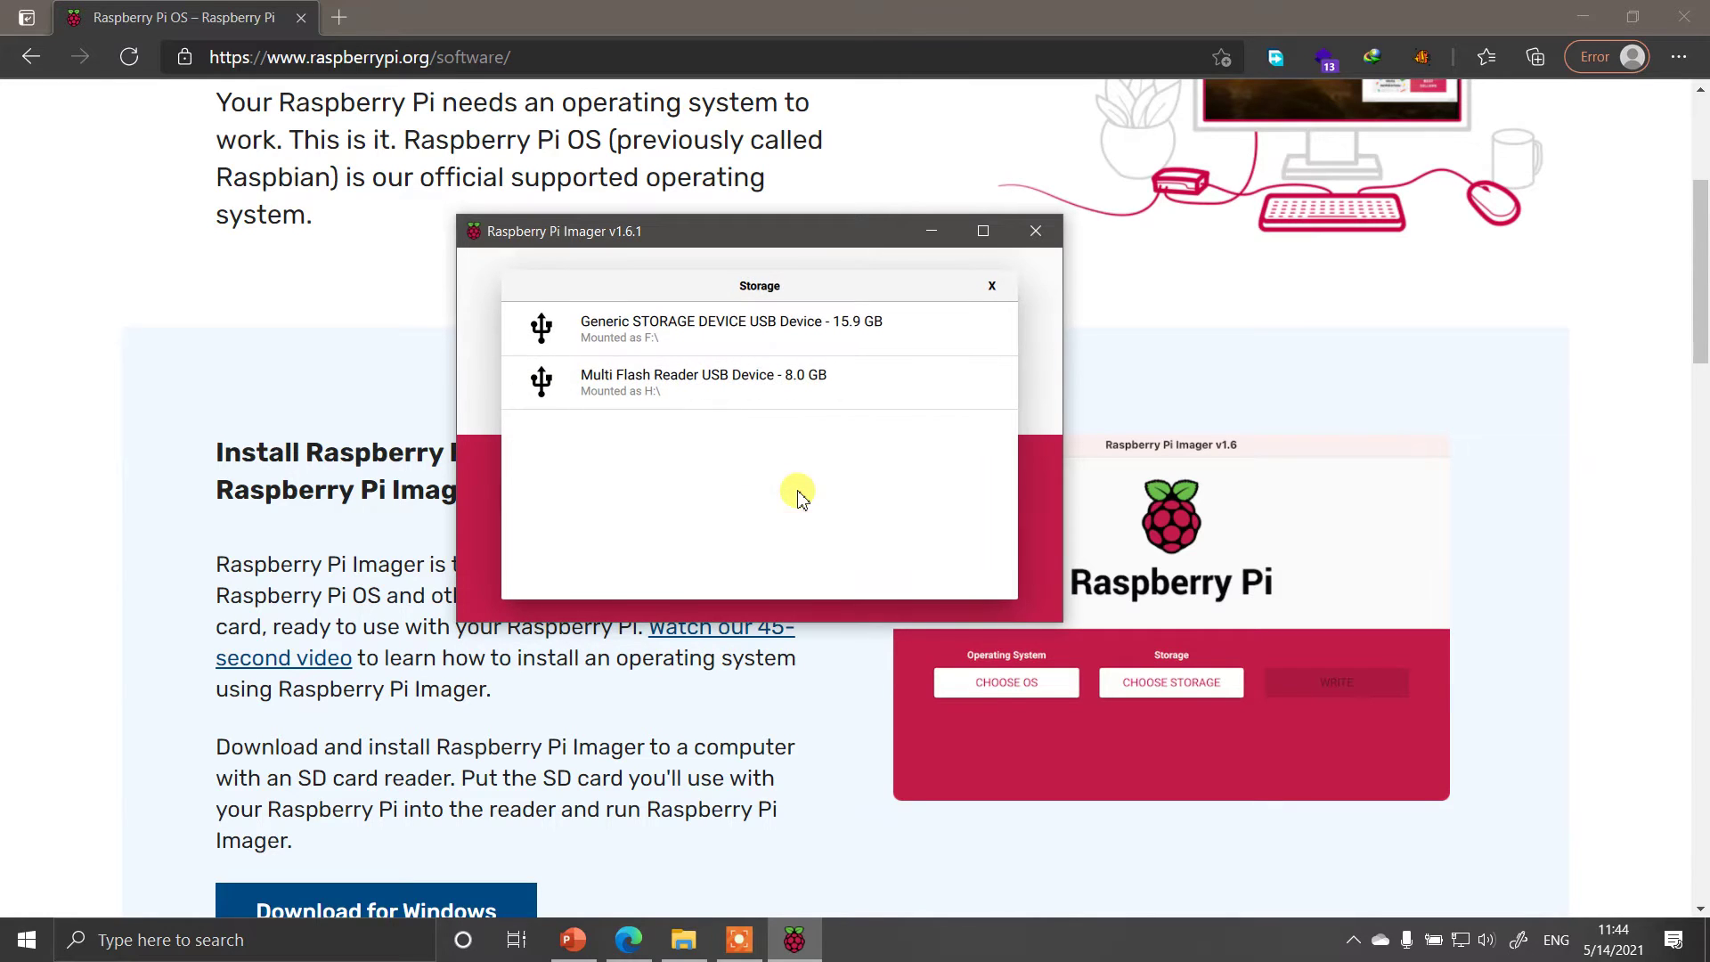
click(770, 331)
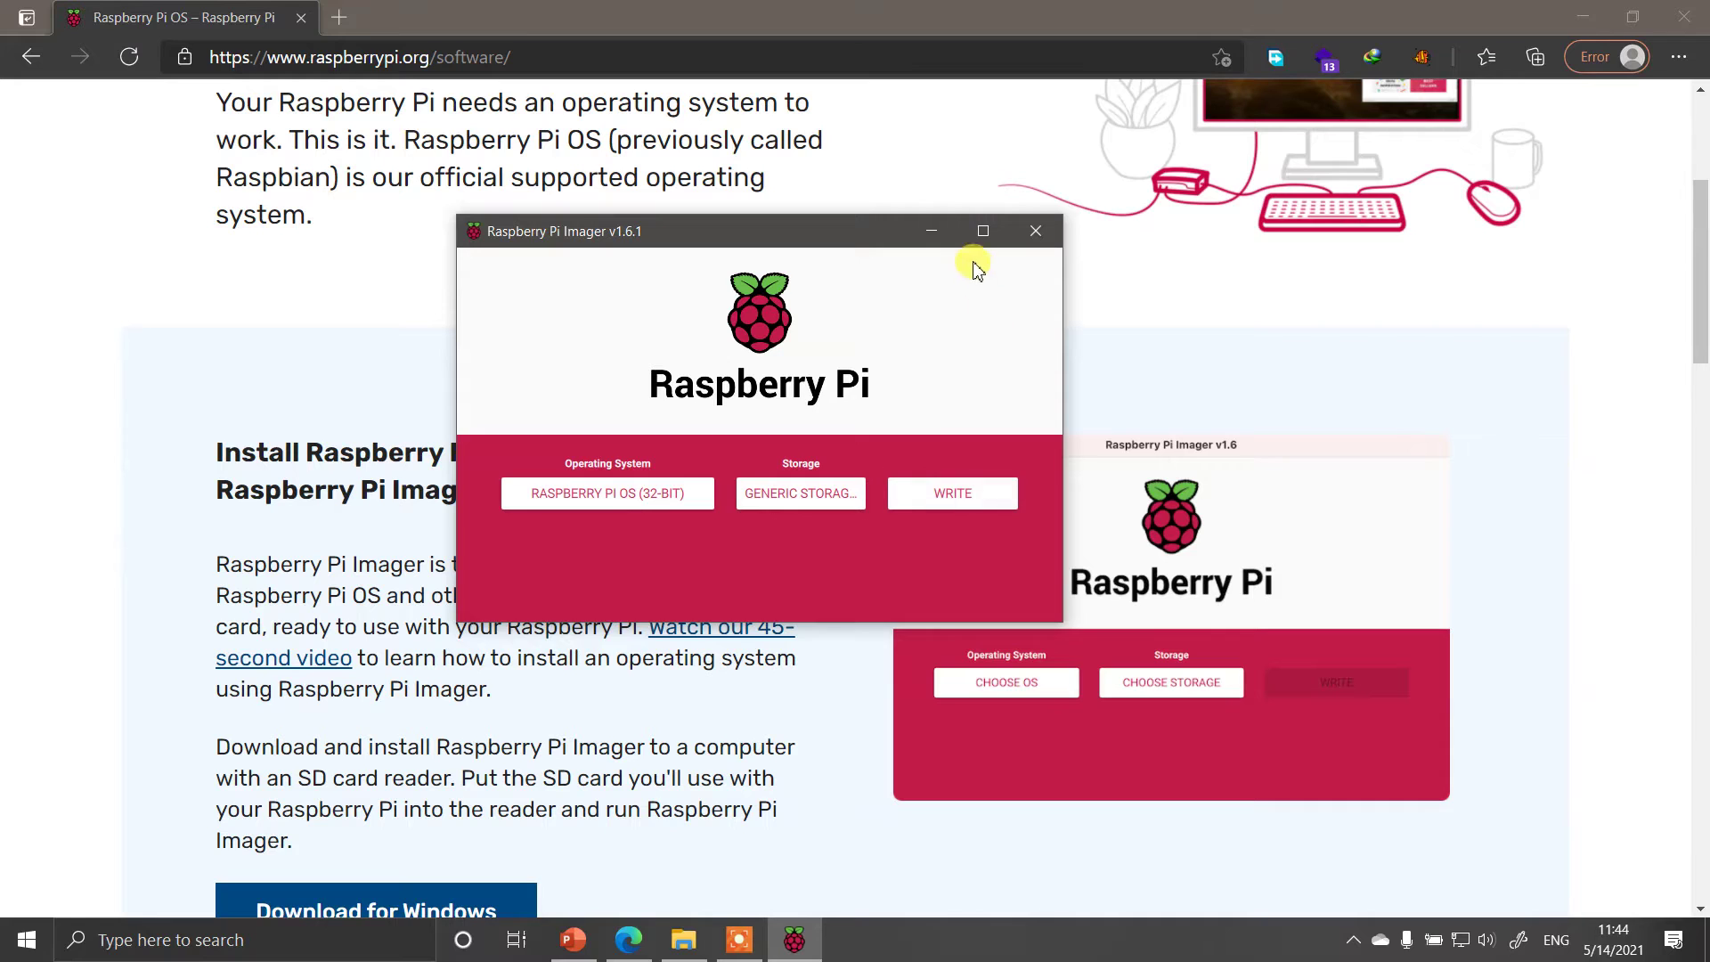
Minimize Imager and open the Raspberry Pi OS downloads page in Edge.
click(932, 231)
scroll(908, 499, up, 5)
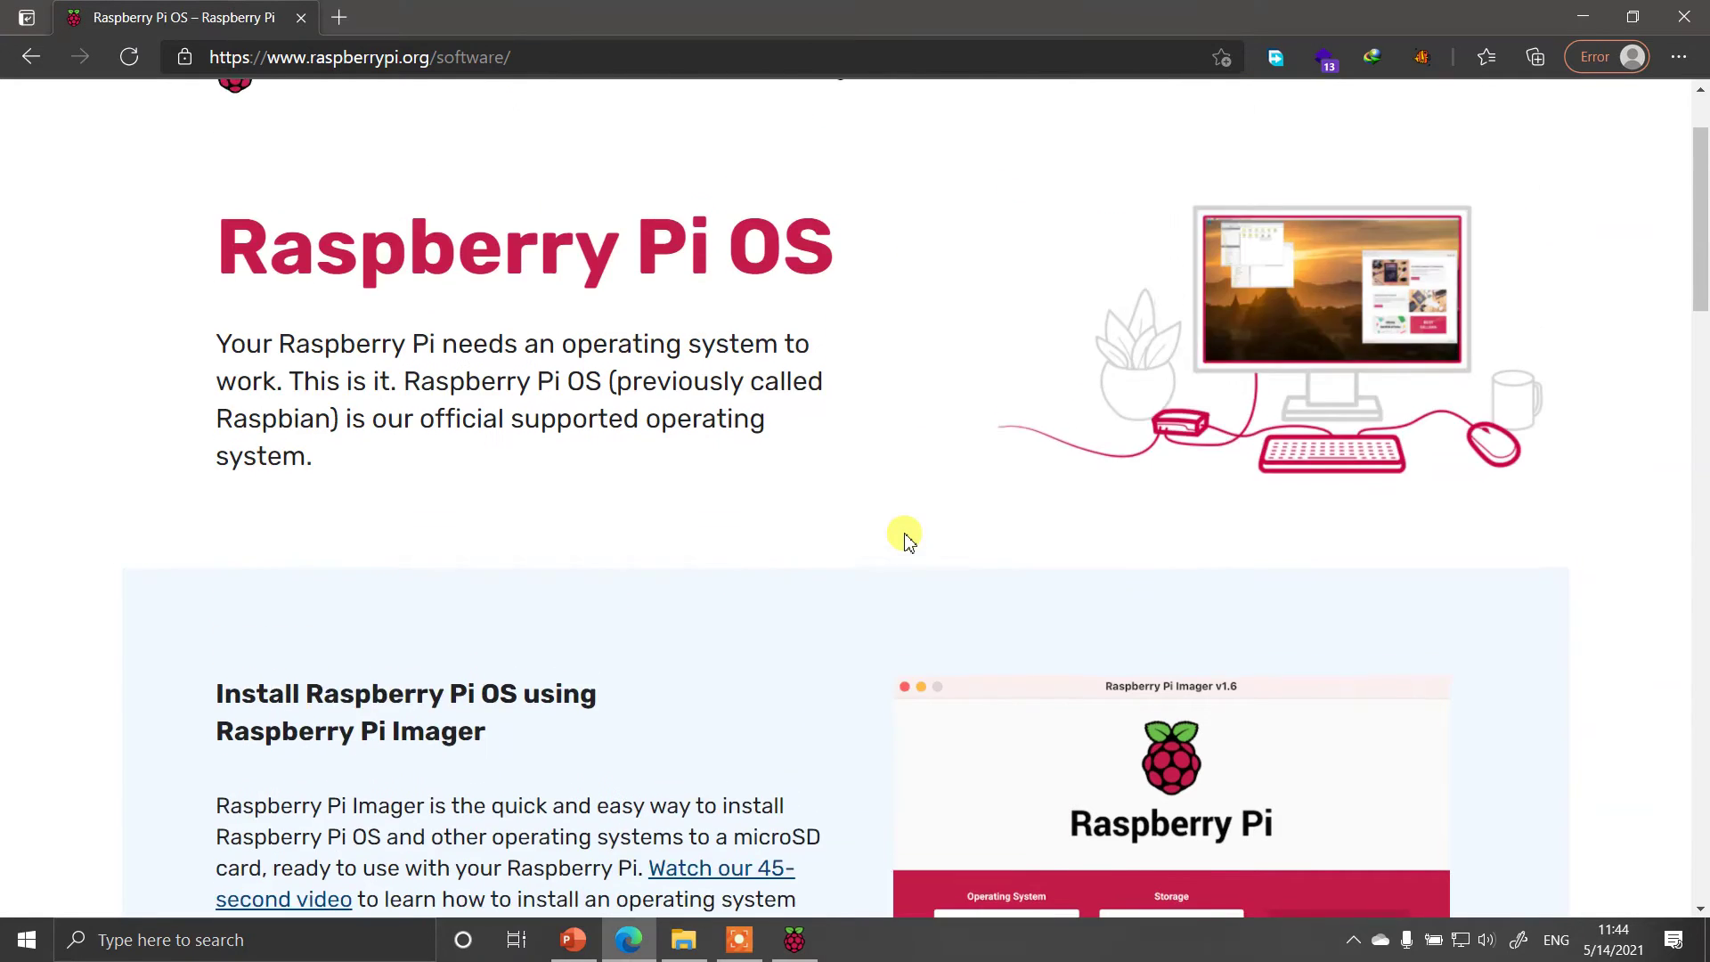
click(599, 200)
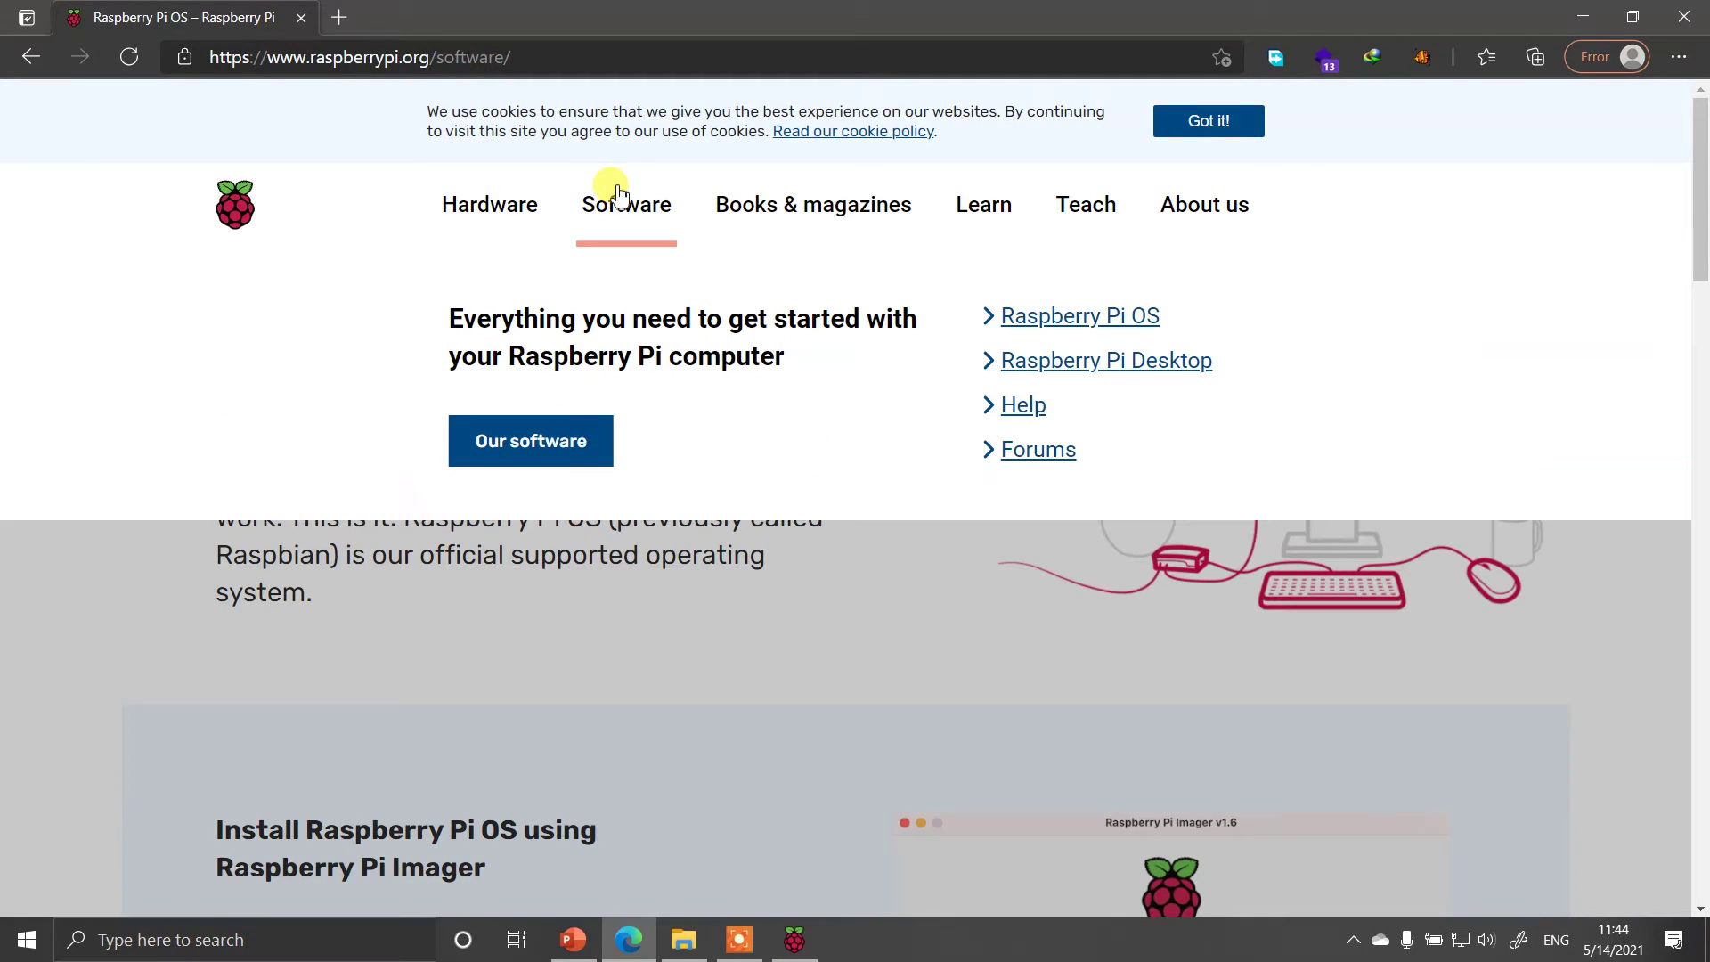
click(1129, 325)
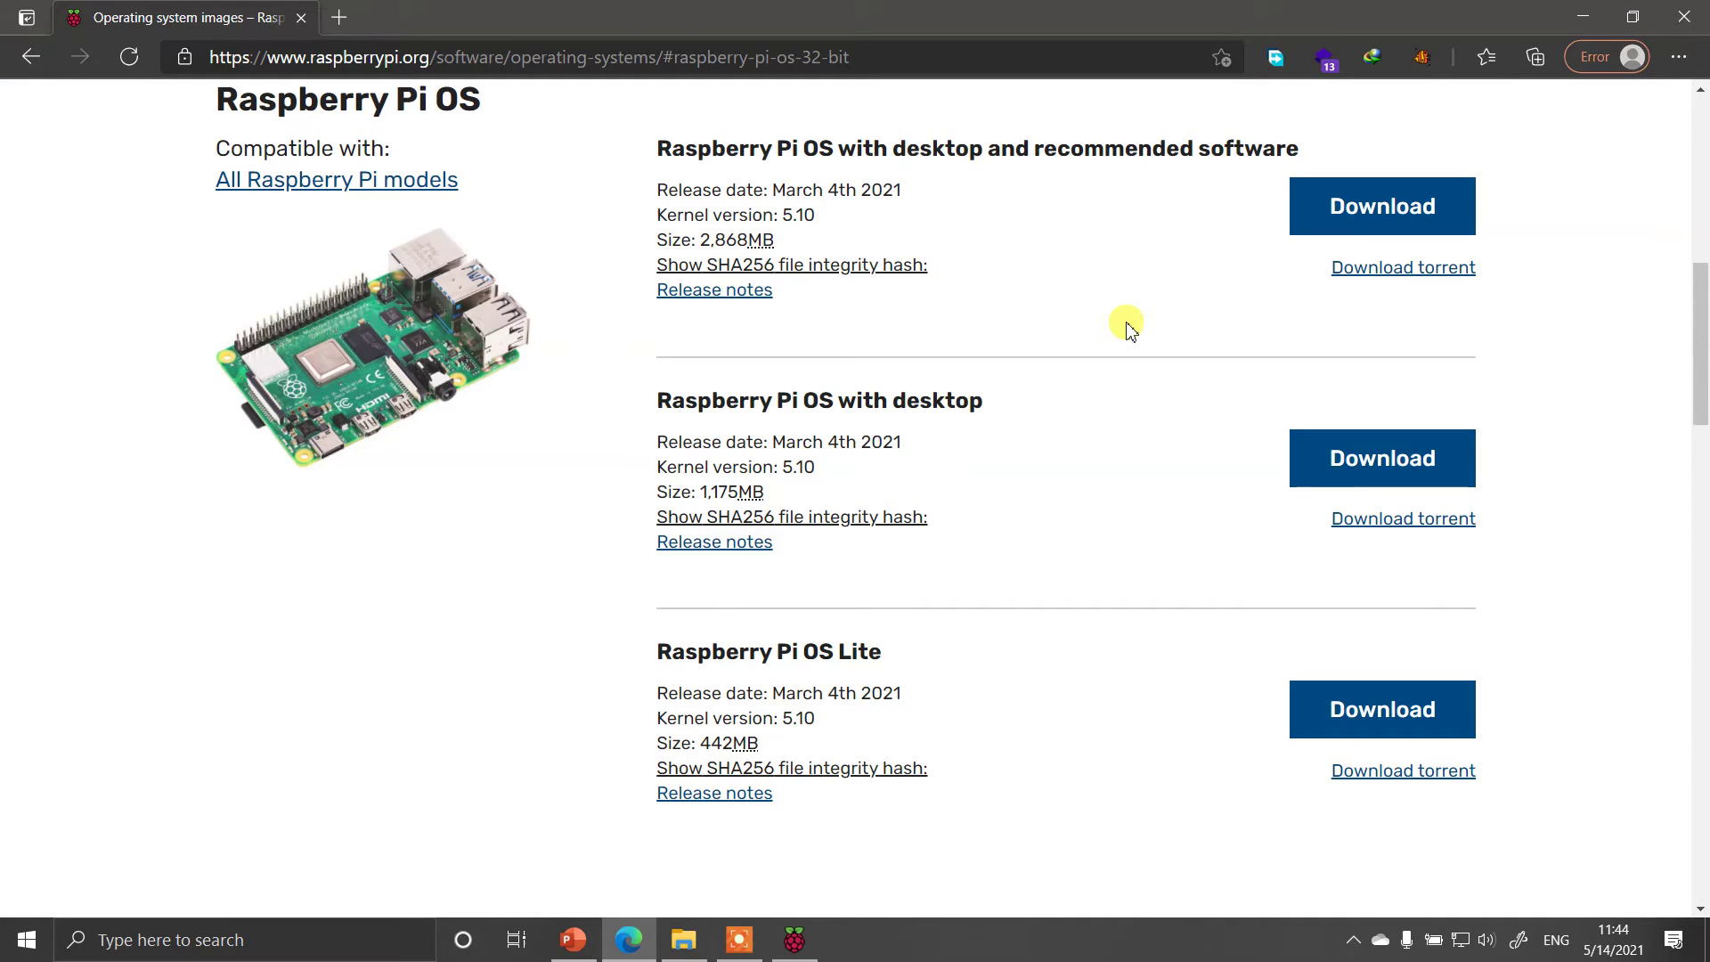
Start the full desktop image download, then cancel the duplicate-download warning.
triple_click(688, 149)
click(688, 148)
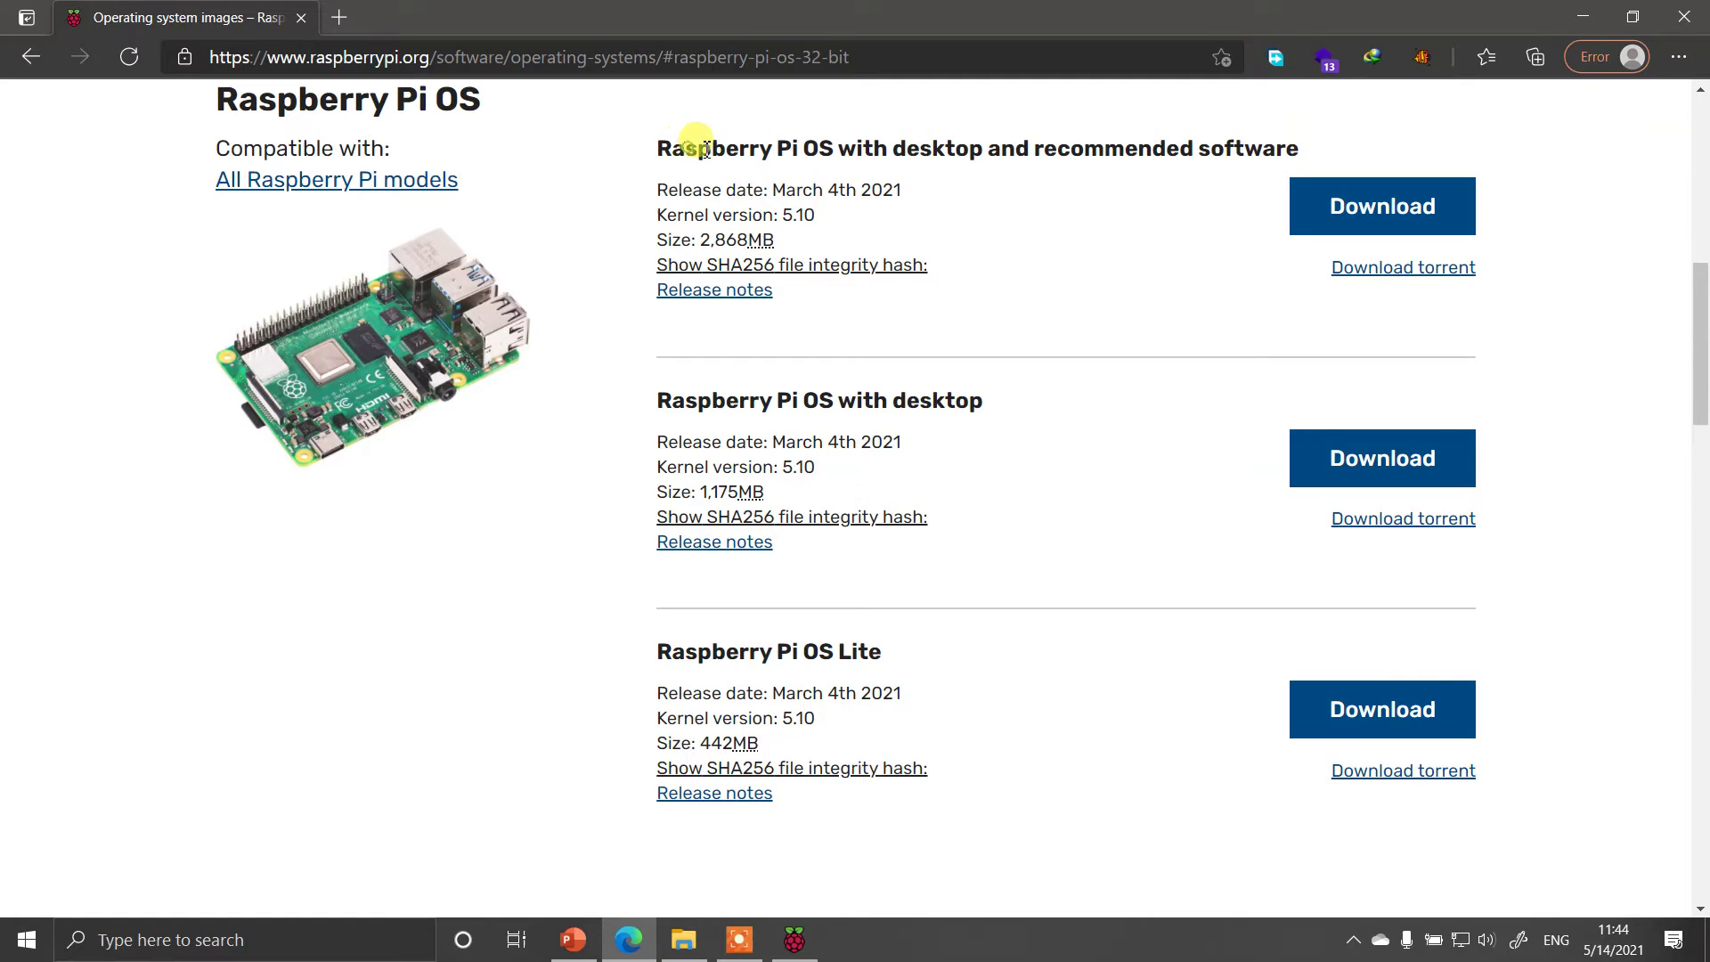
drag(686, 149, 1249, 163)
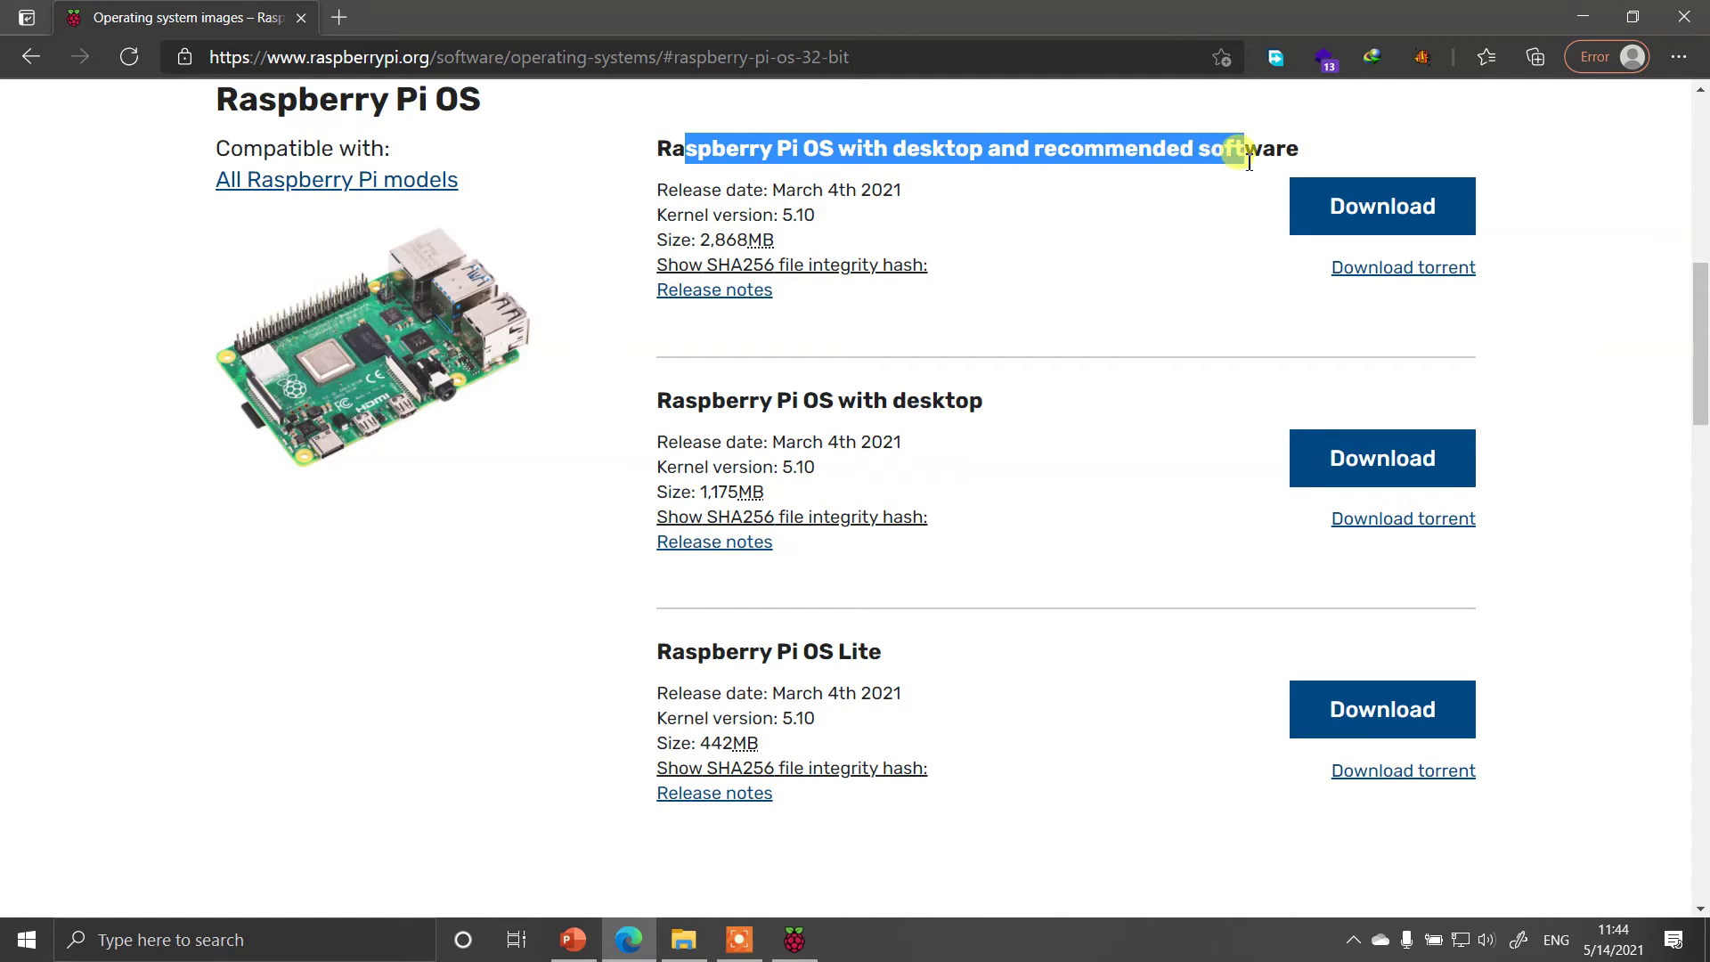
click(1305, 214)
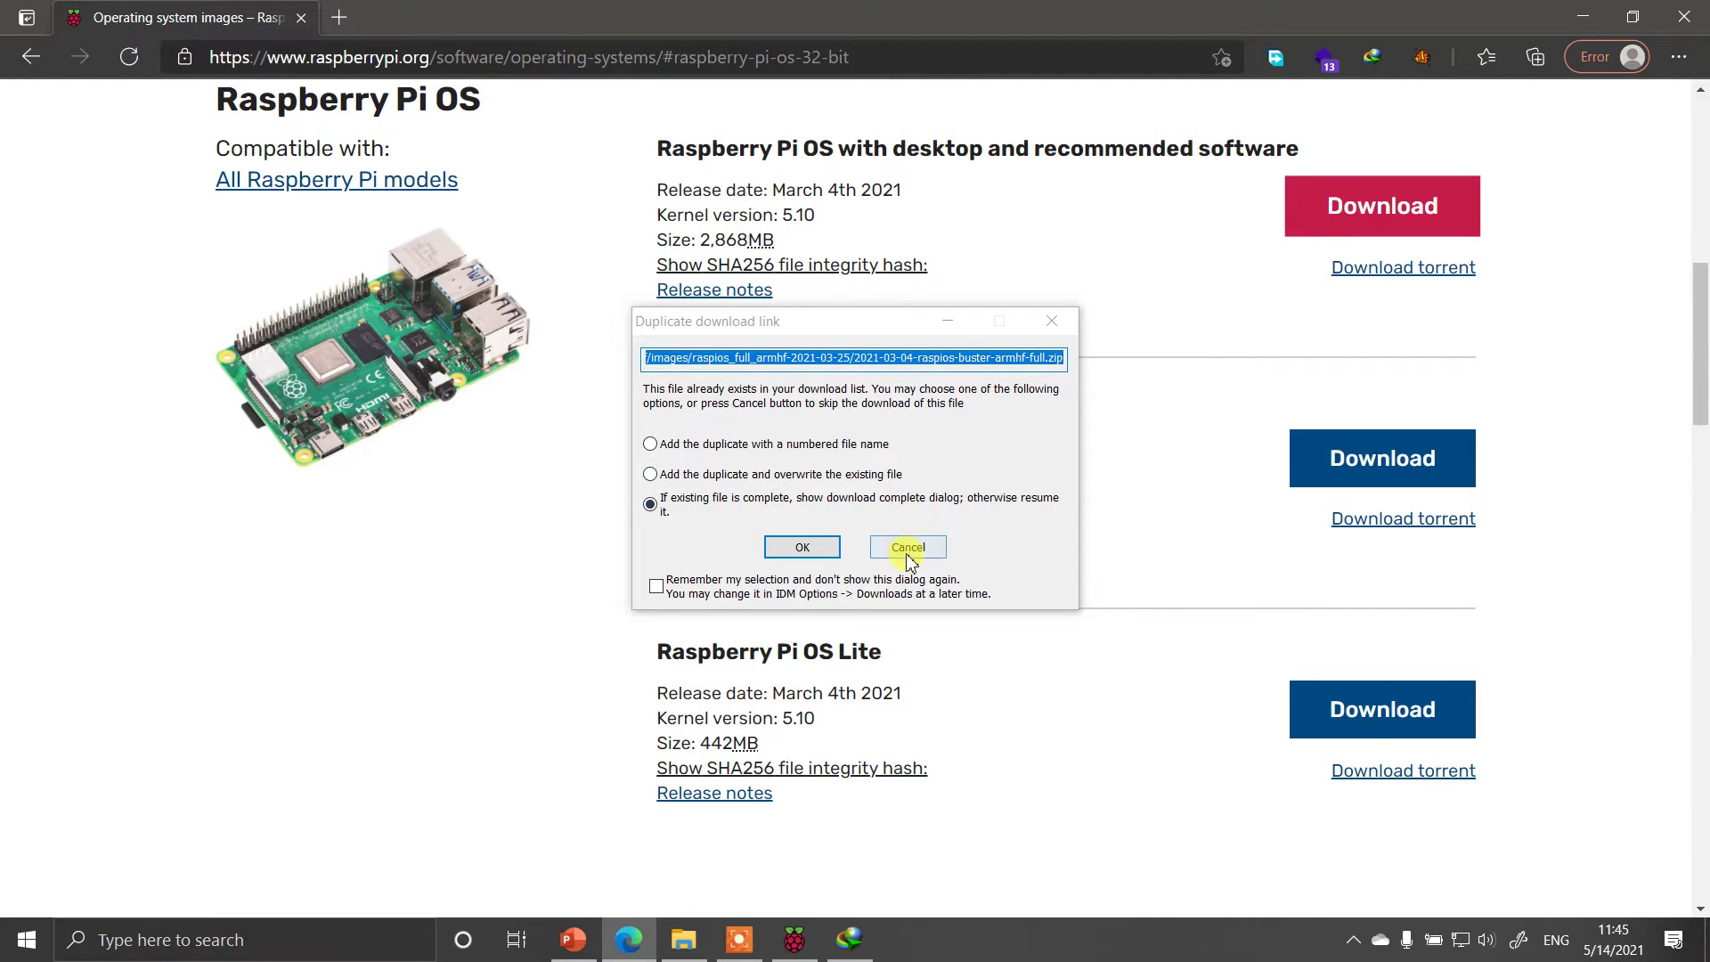
click(910, 553)
click(908, 546)
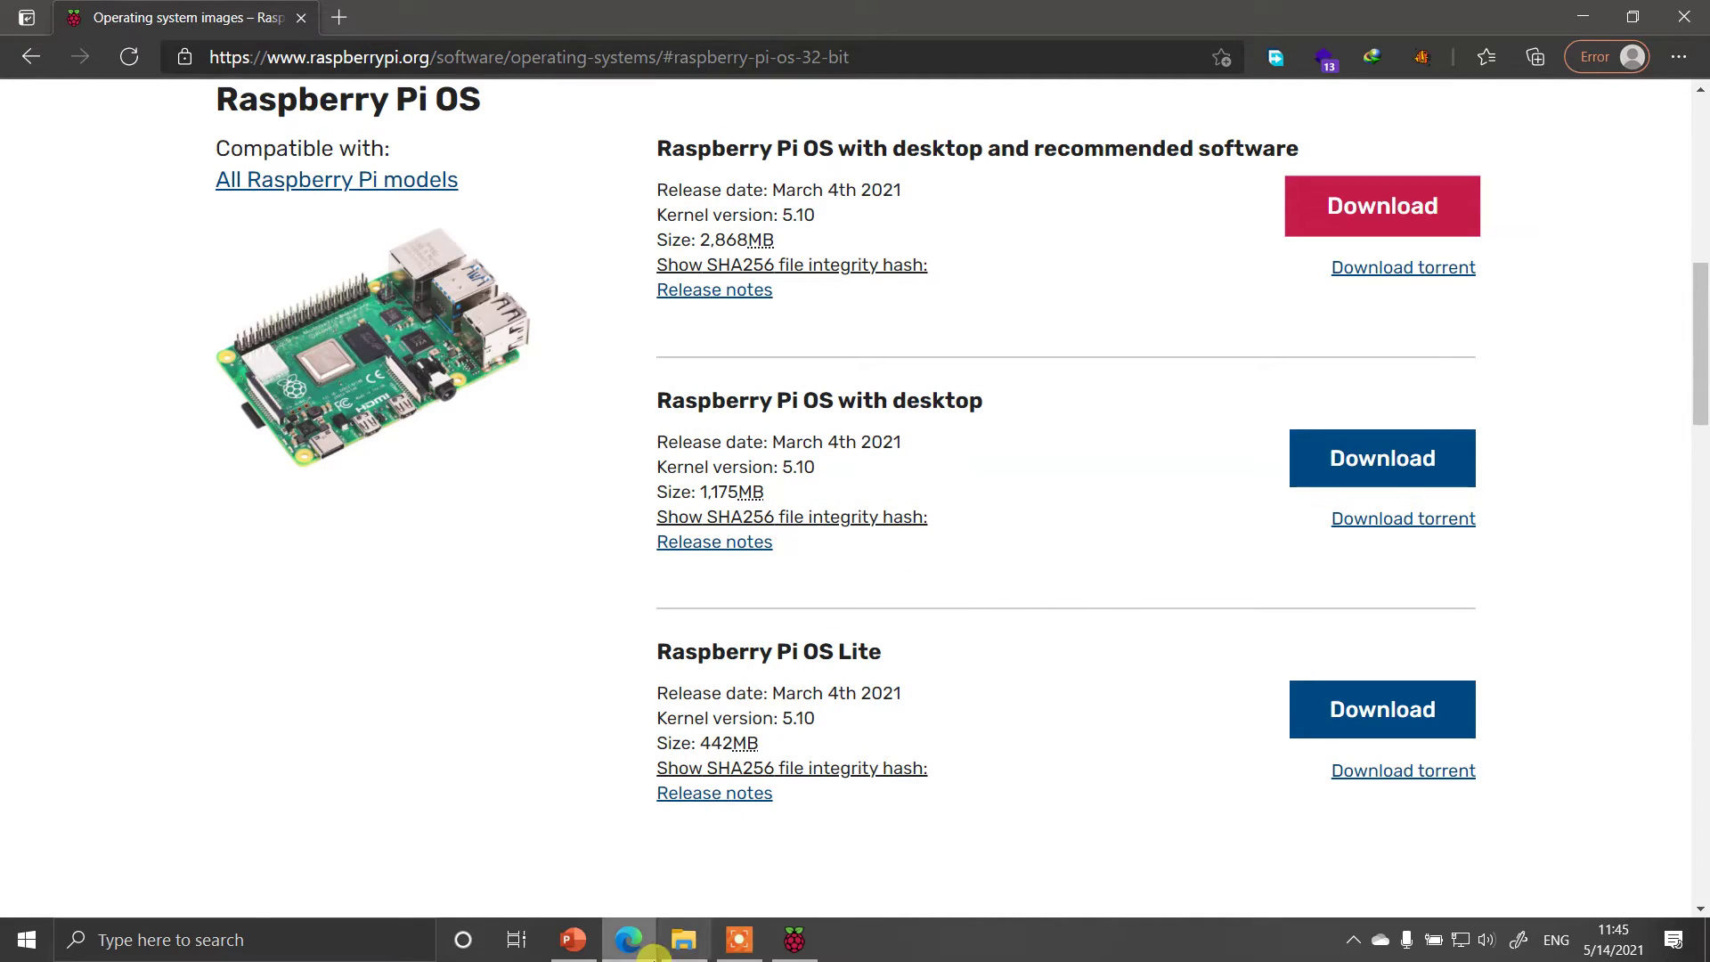
Open Downloads > Compressed > 2021-03-04-raspios-buster-armhf-full in File Explorer, then return to Imager.
click(683, 939)
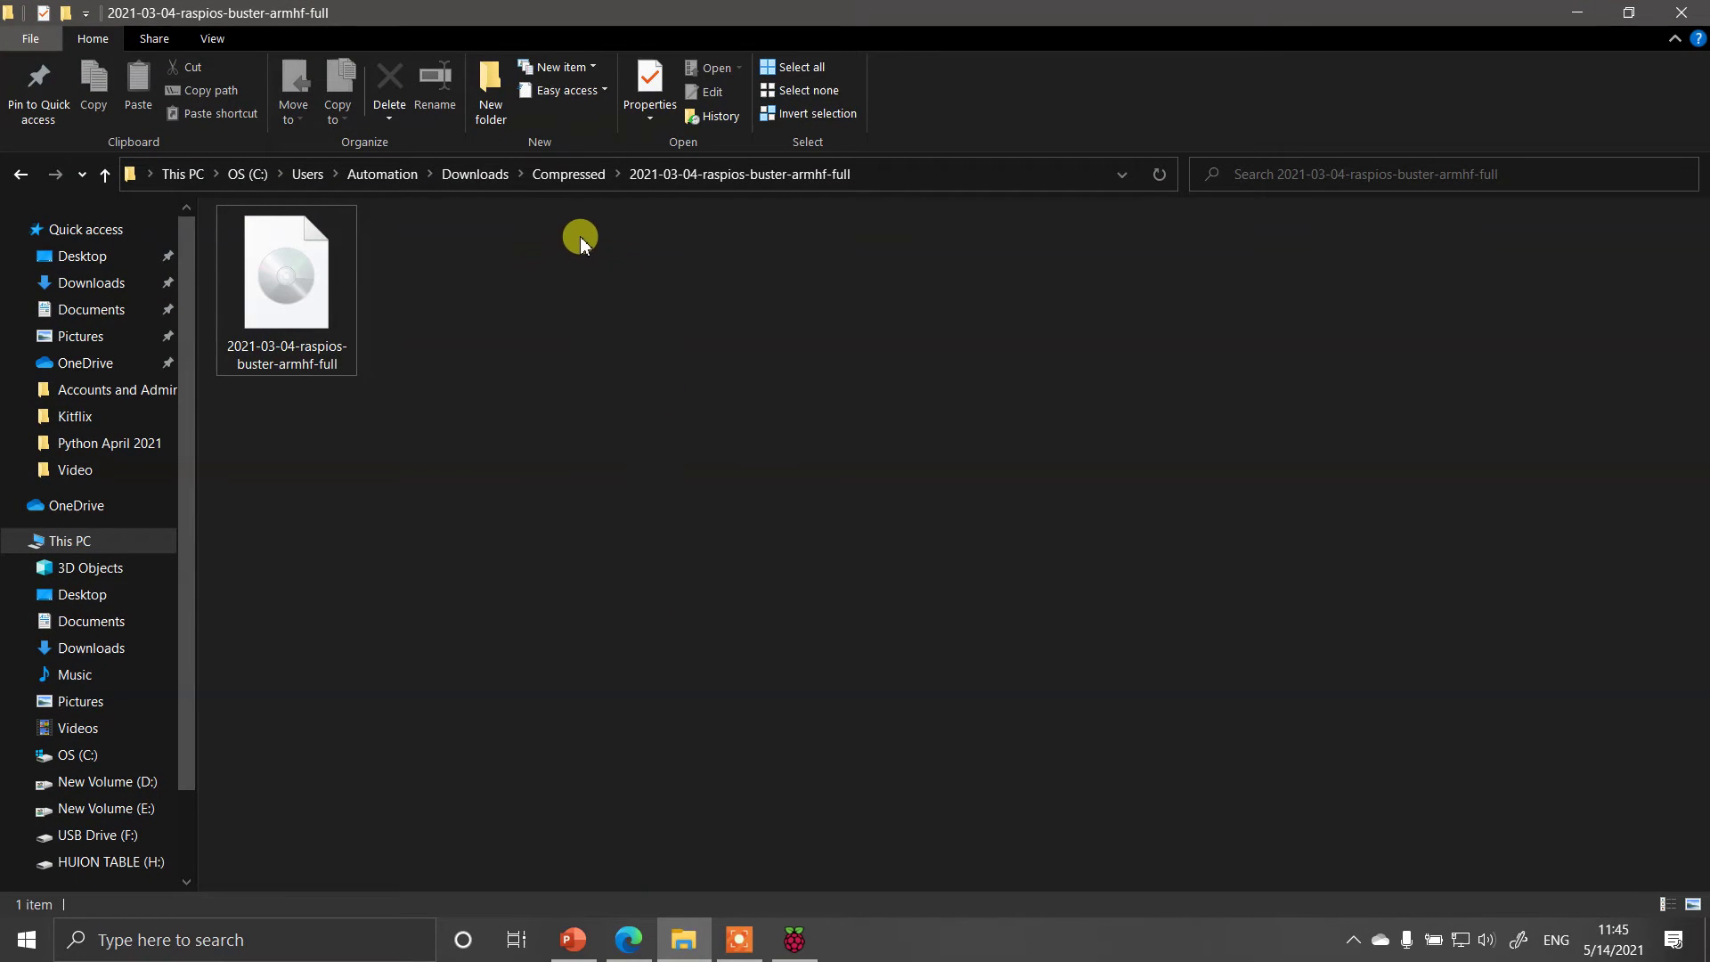
click(568, 174)
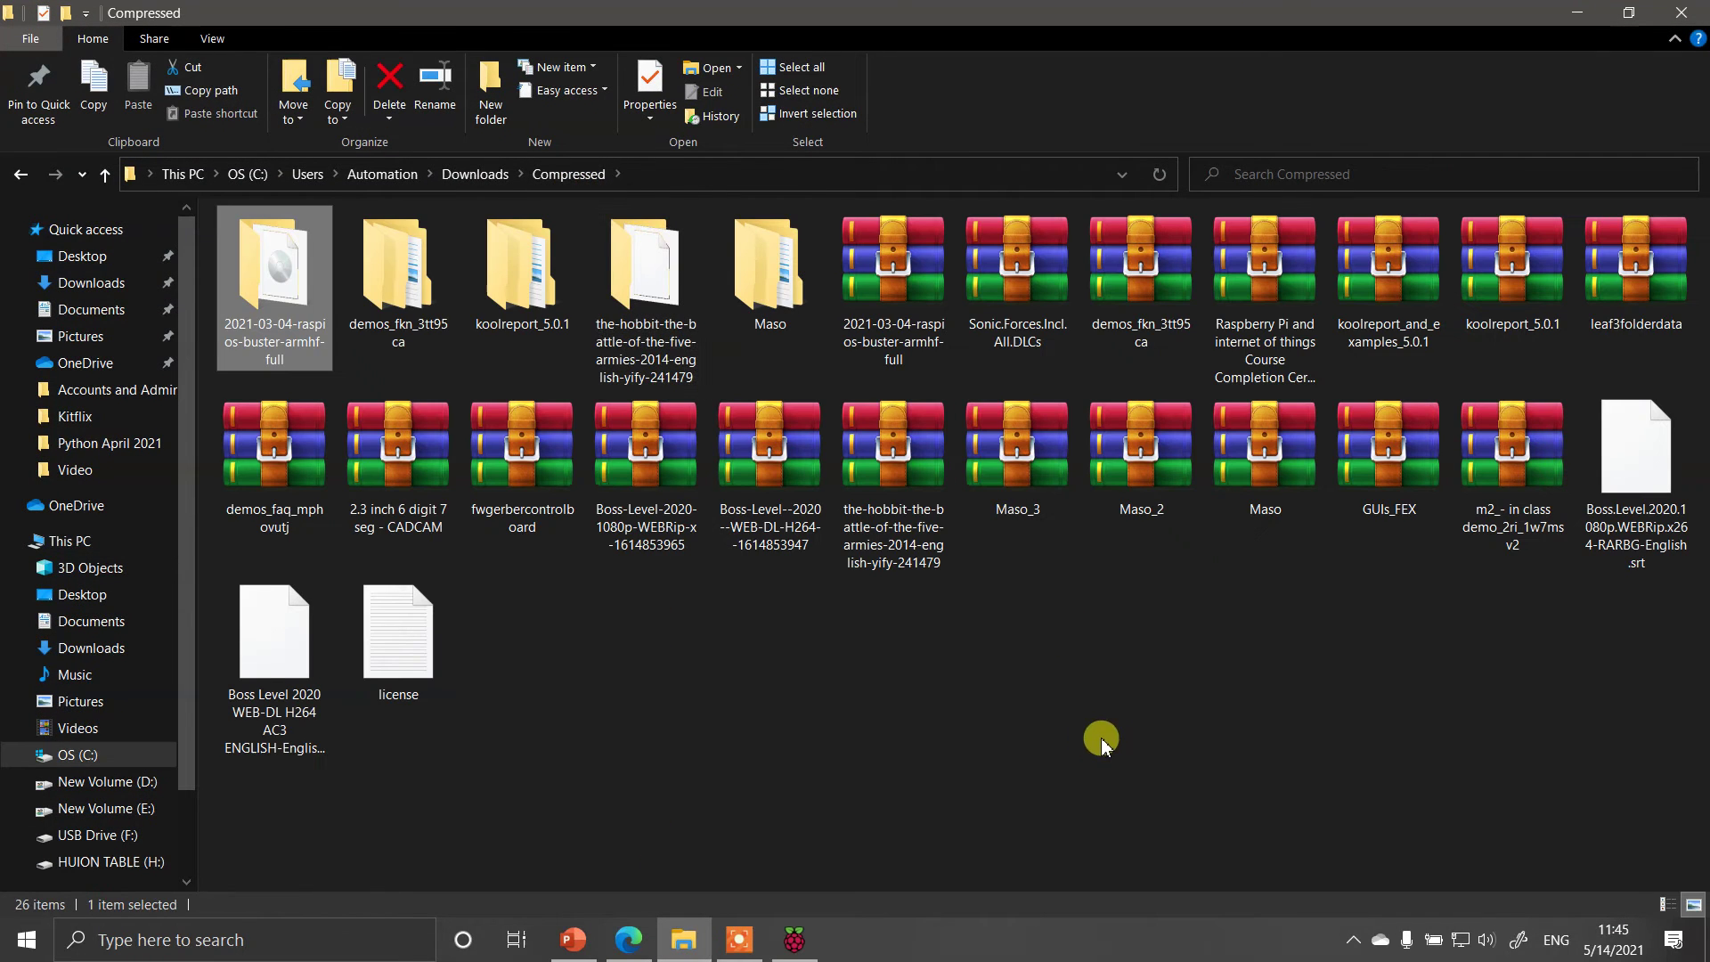
click(879, 332)
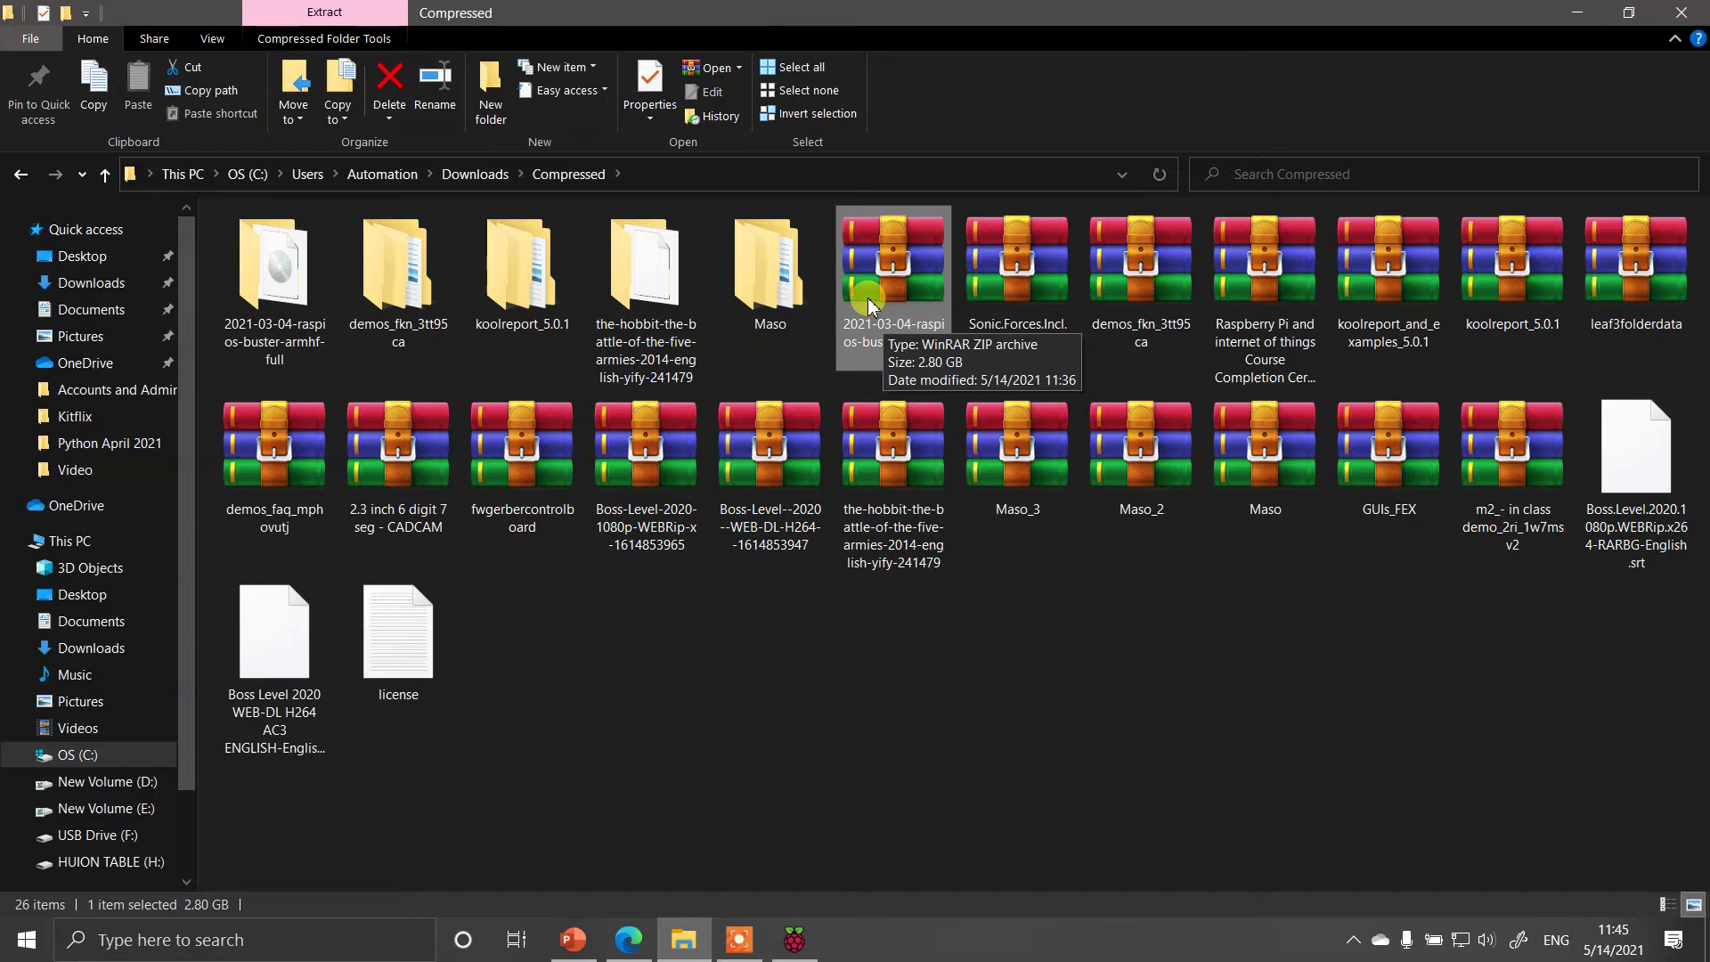
double_click(257, 319)
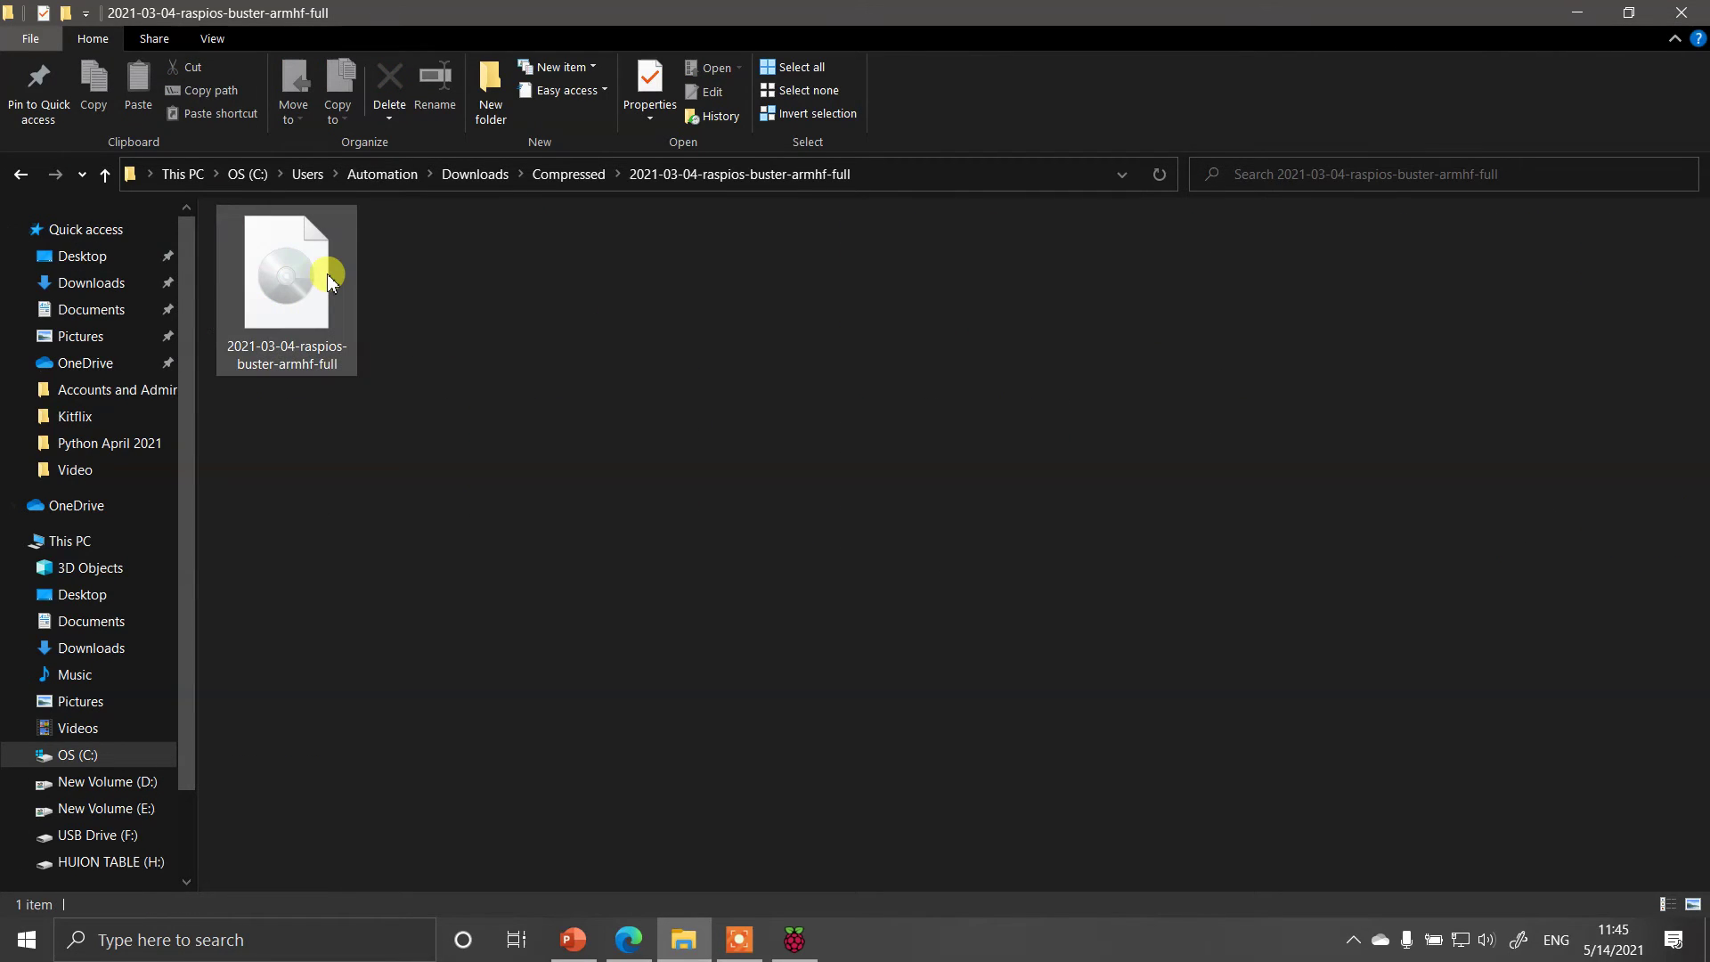
click(796, 942)
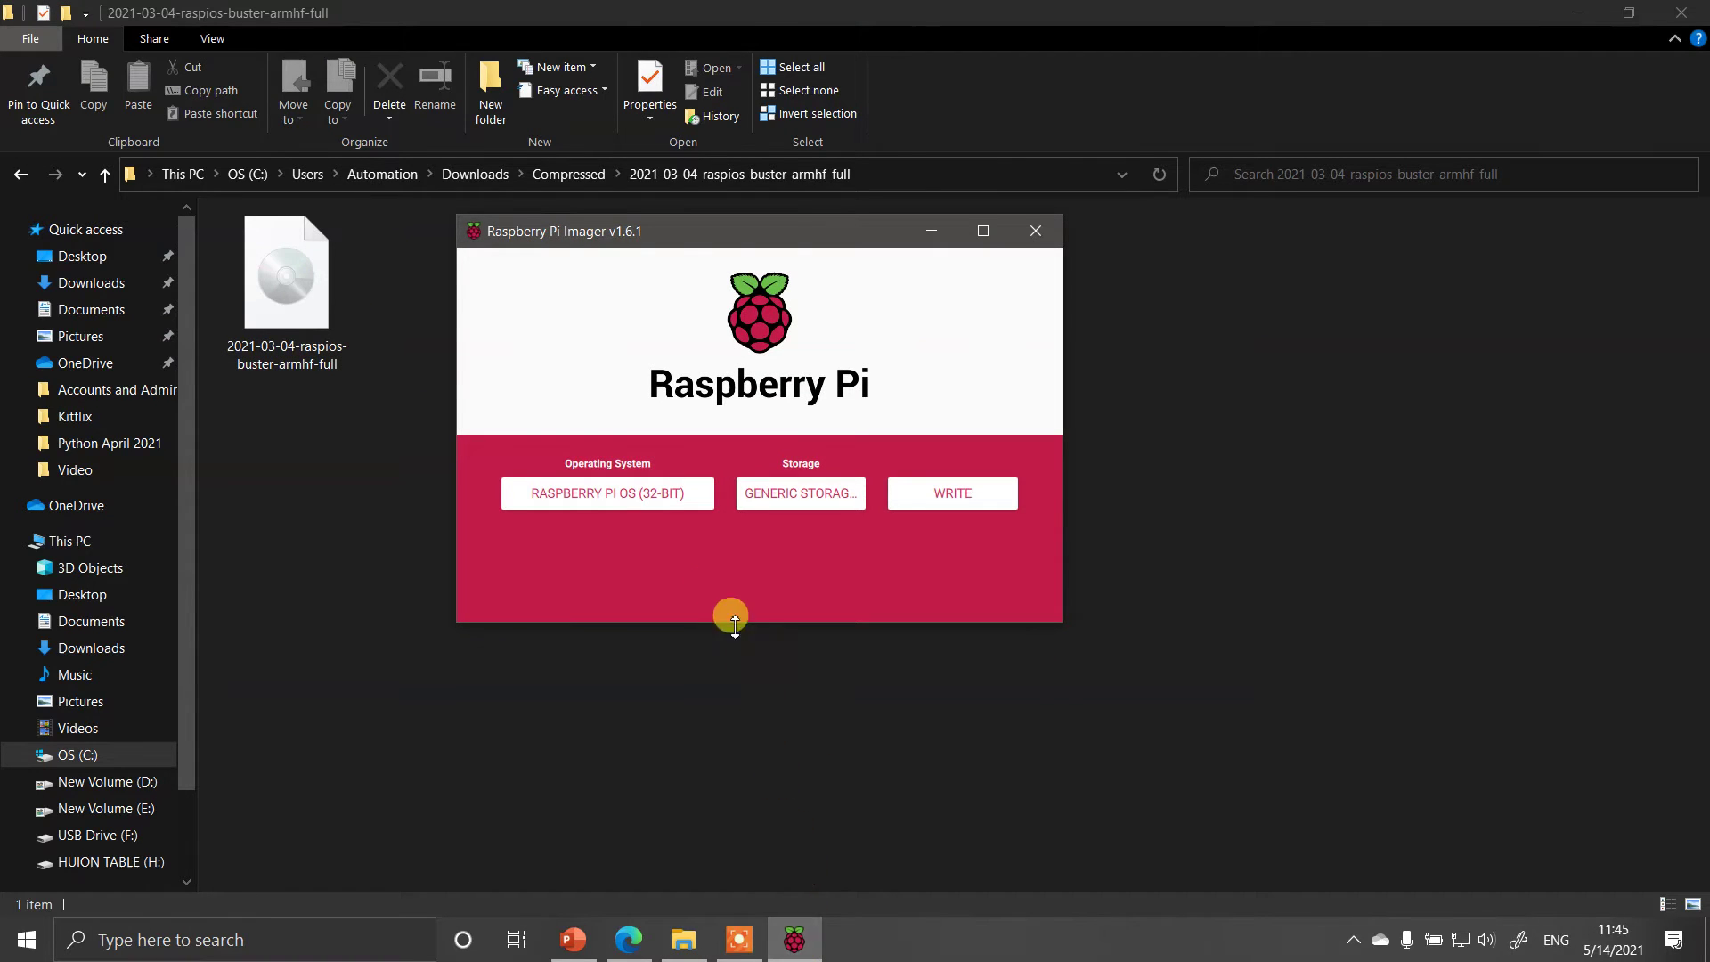
Choose Use custom and pick 2021-03-04-raspios-buster-armhf-full.img from Downloads\Compressed.
click(631, 493)
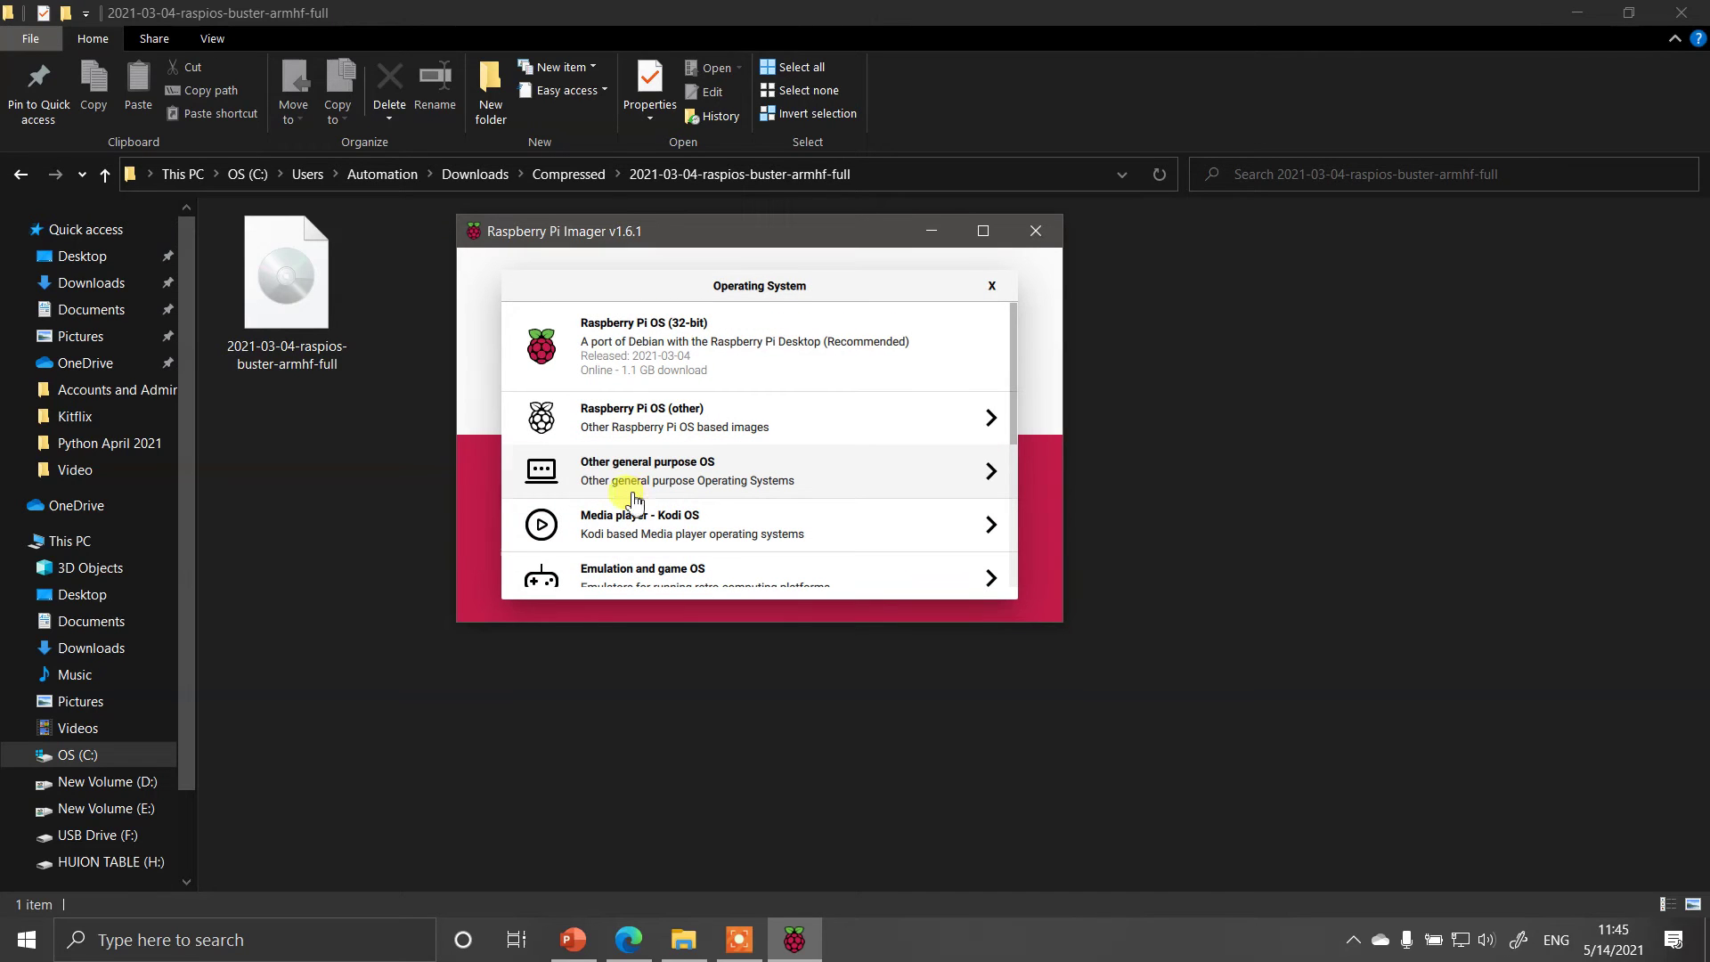
scroll(633, 500, down, 5)
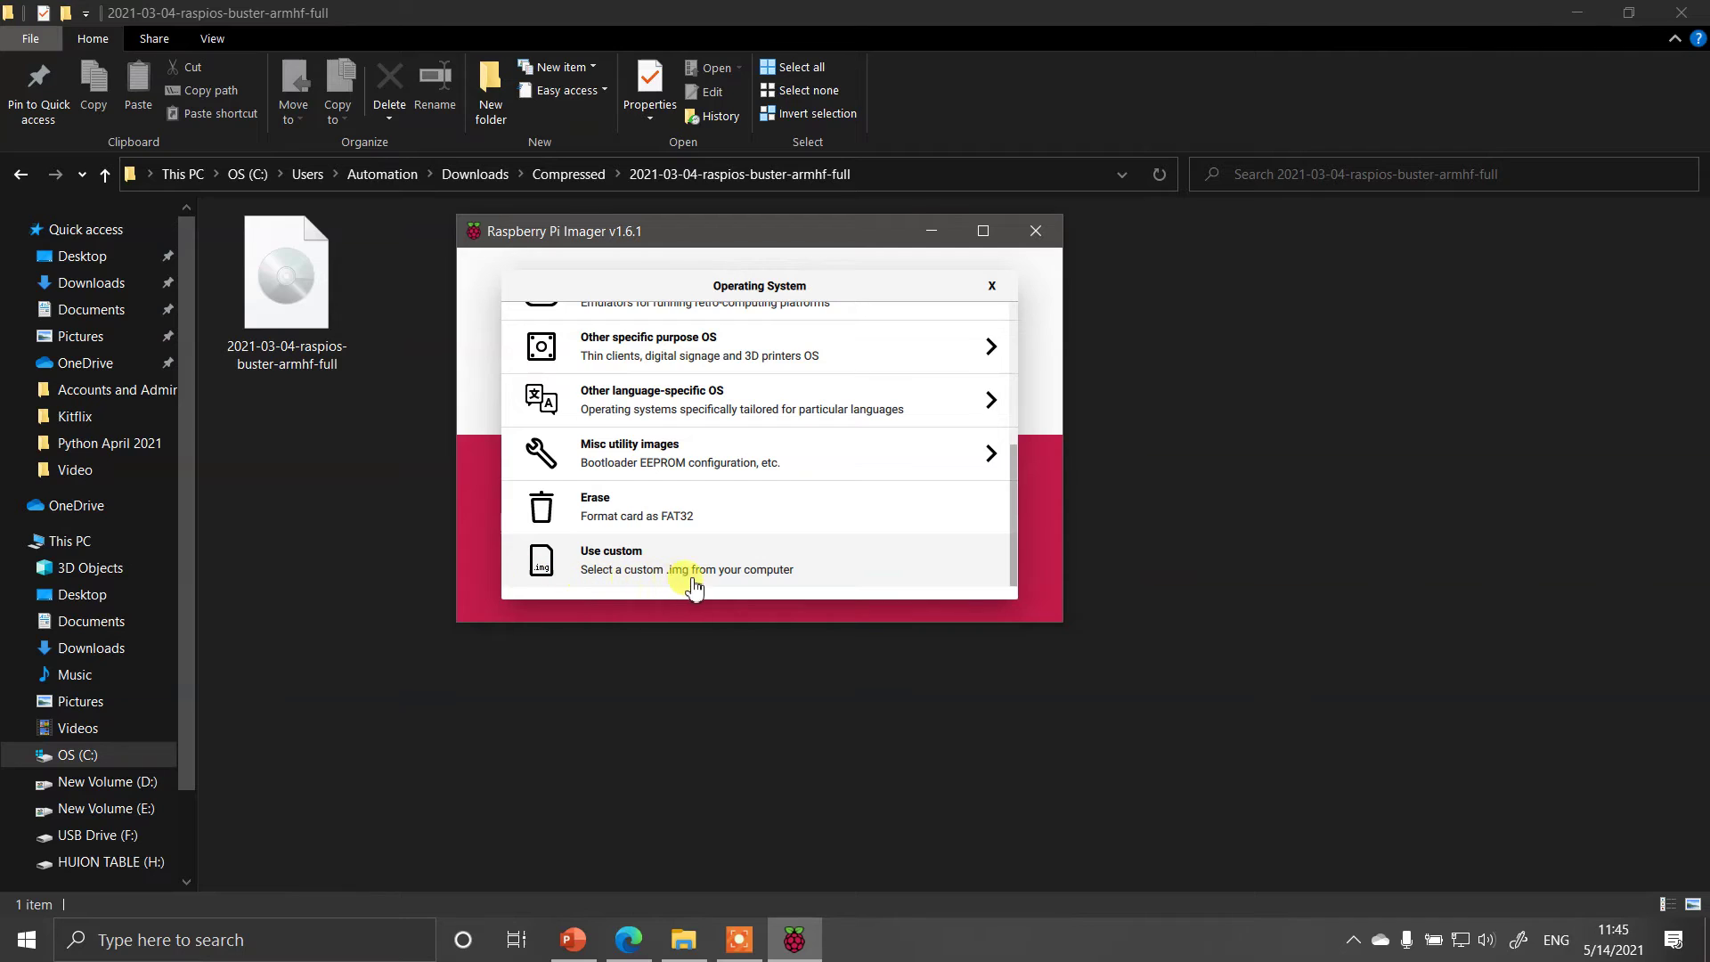
click(755, 580)
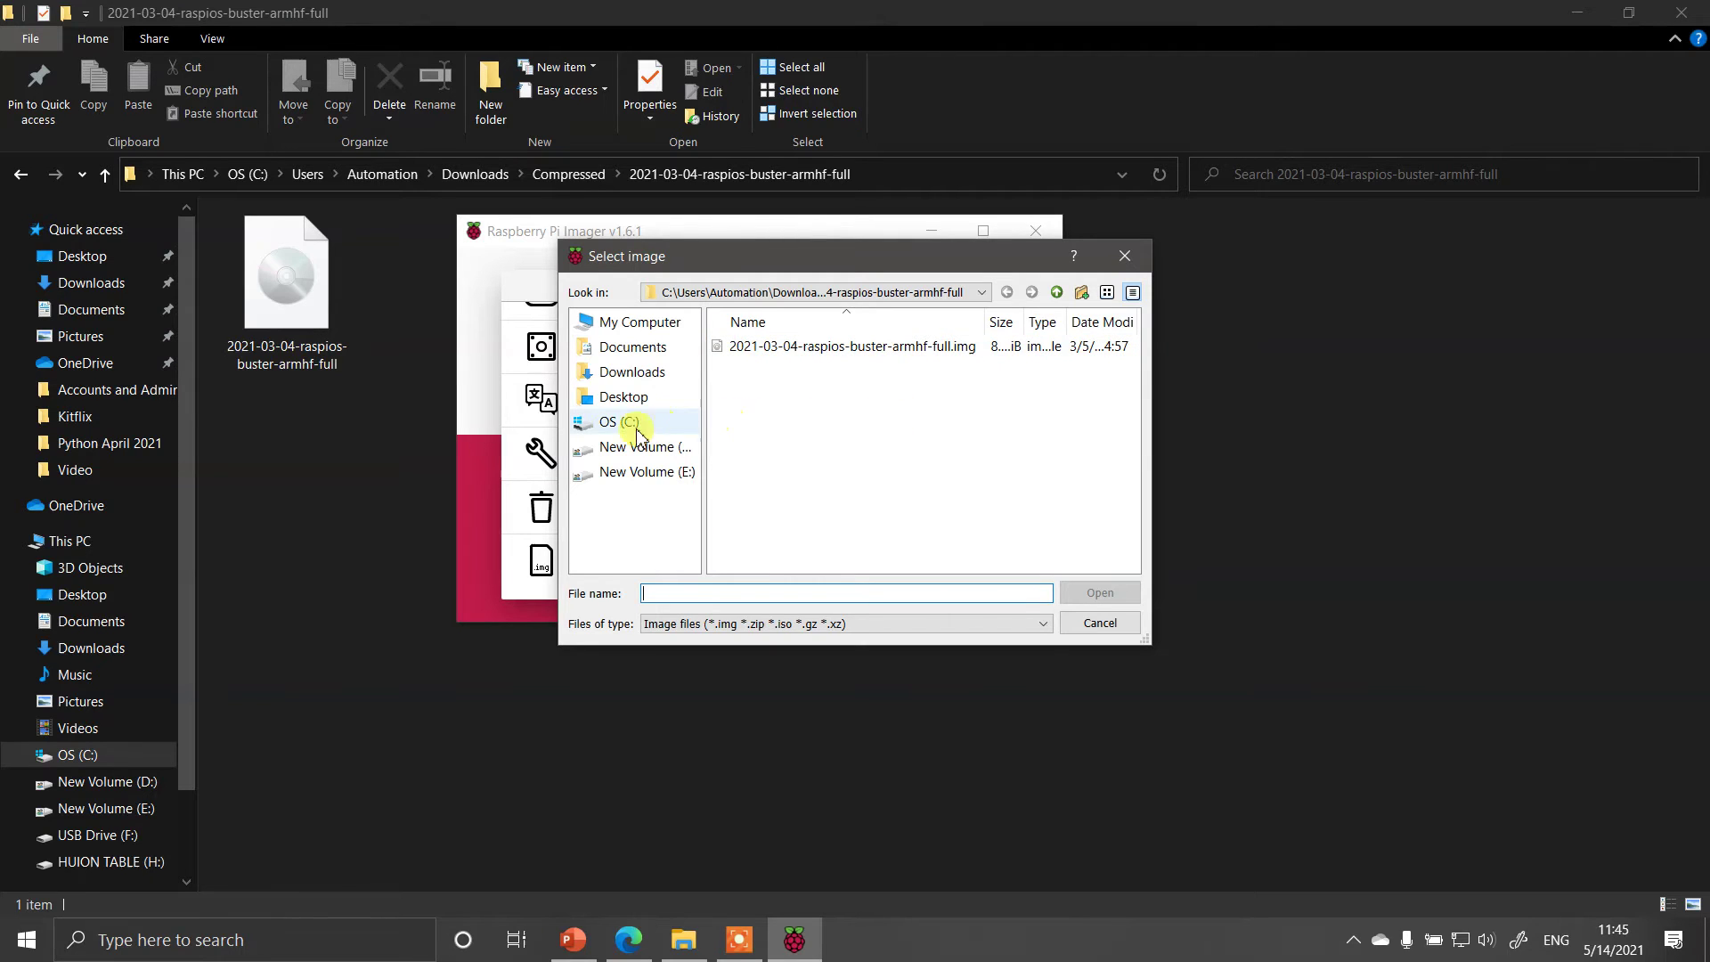
click(651, 383)
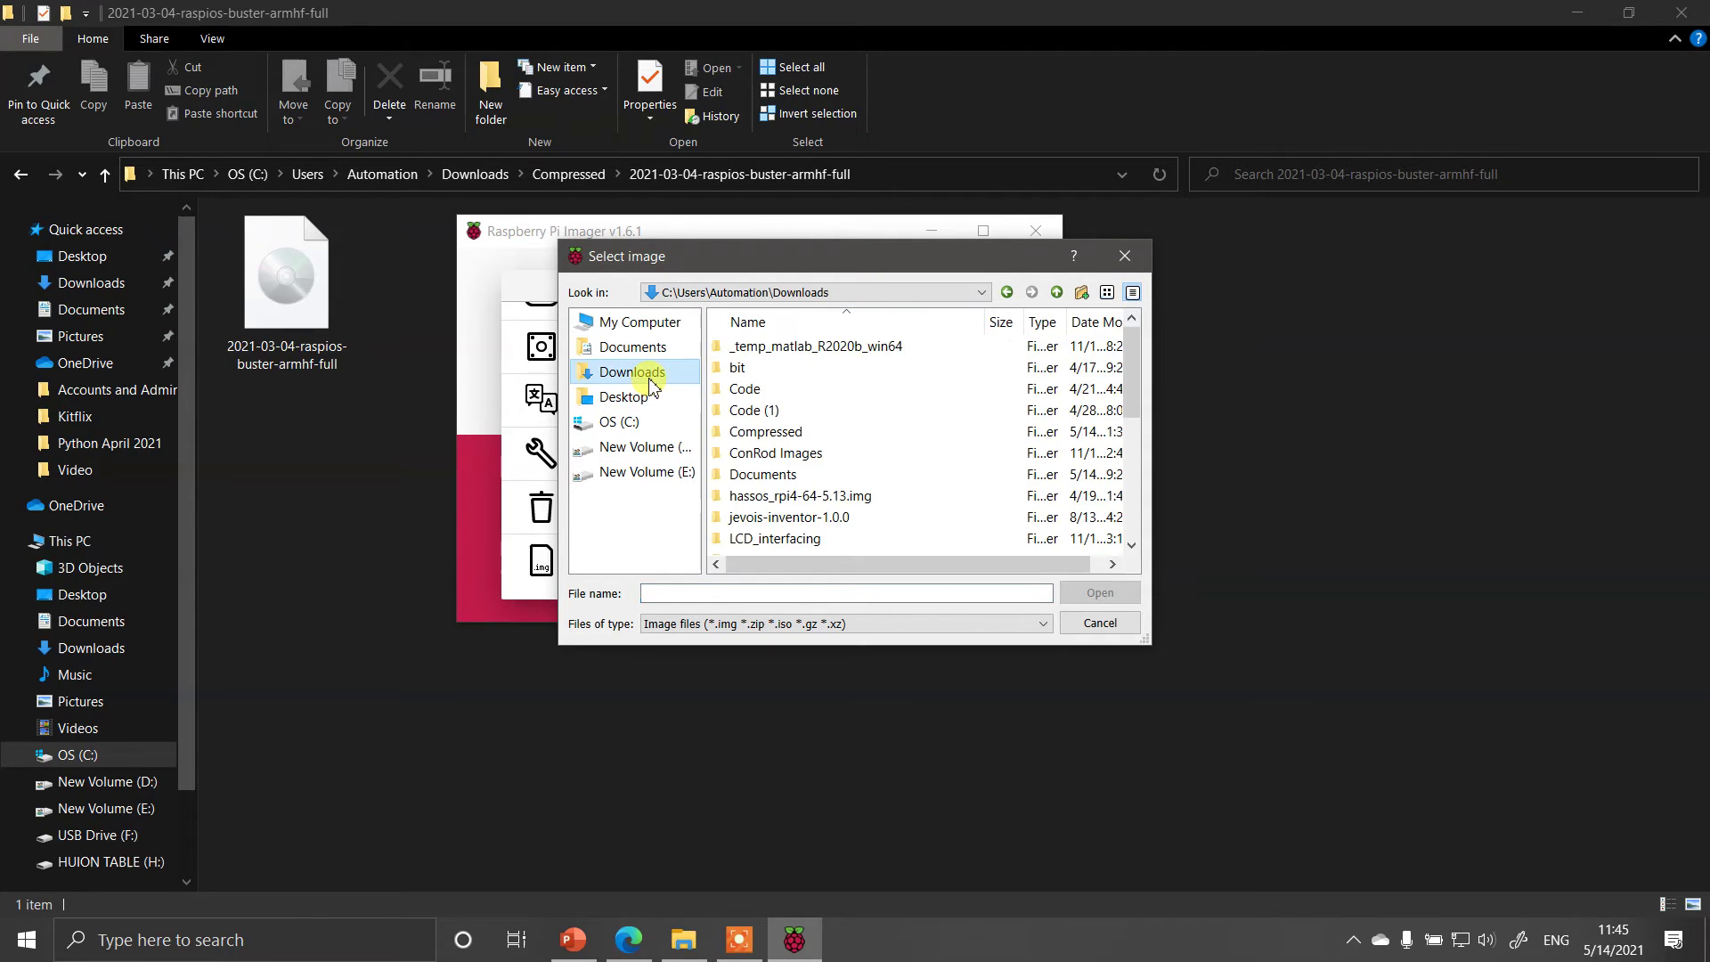
click(766, 434)
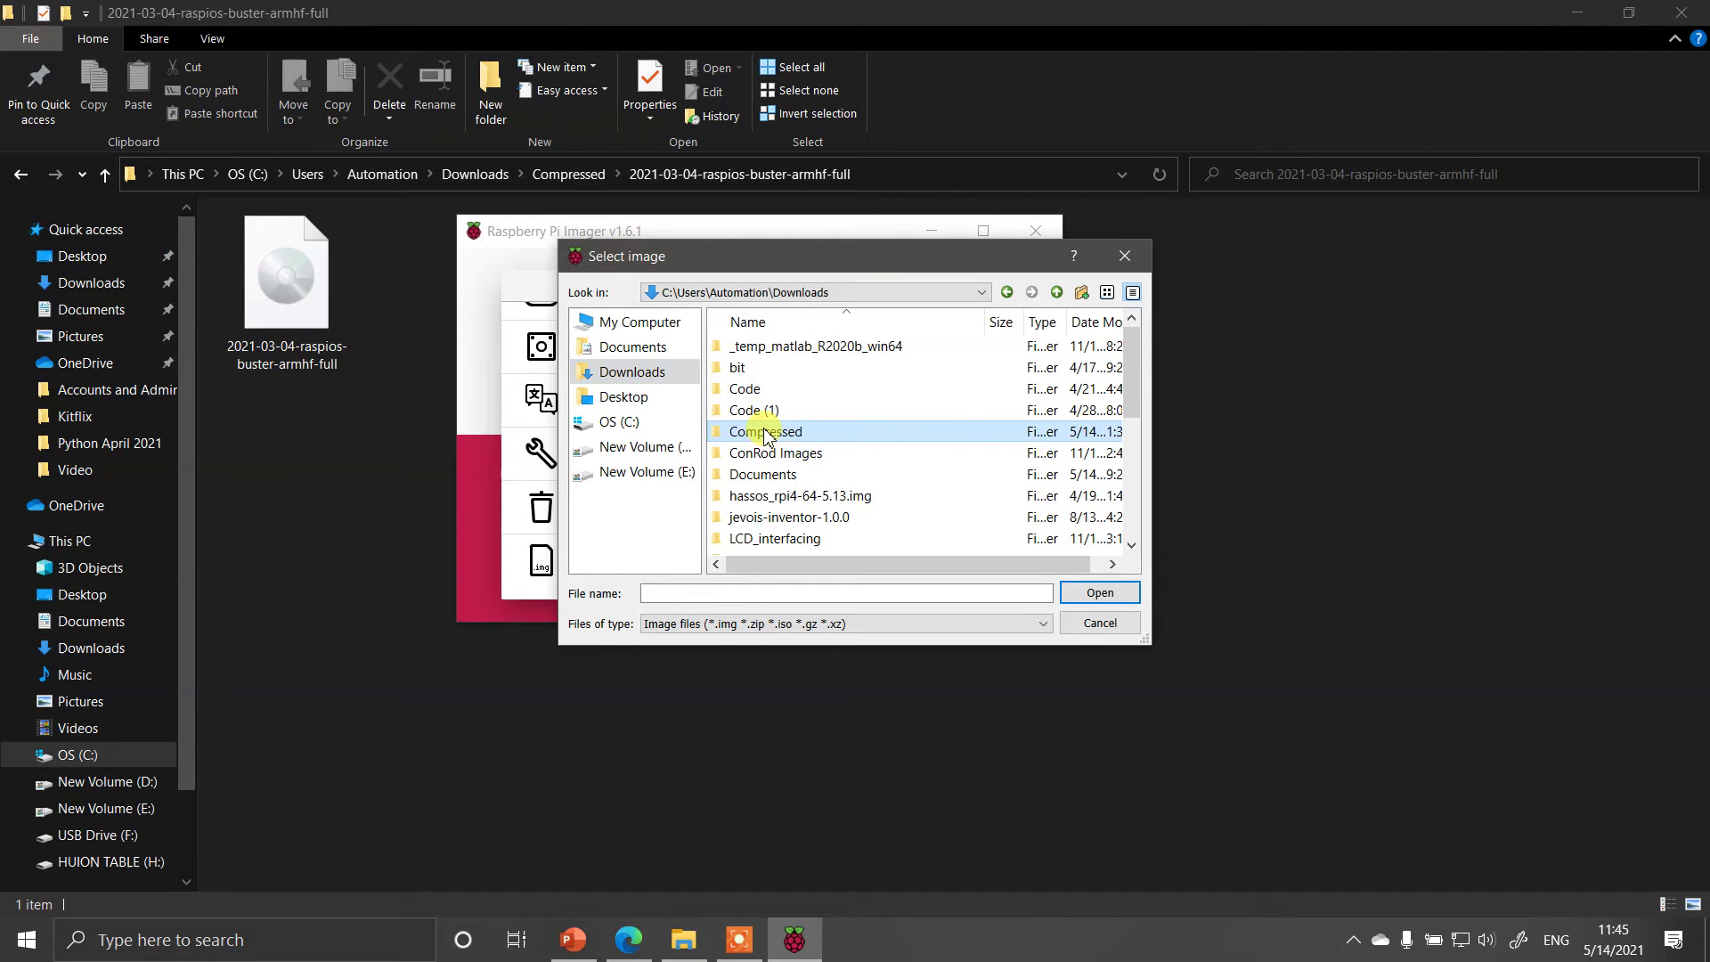
double_click(764, 434)
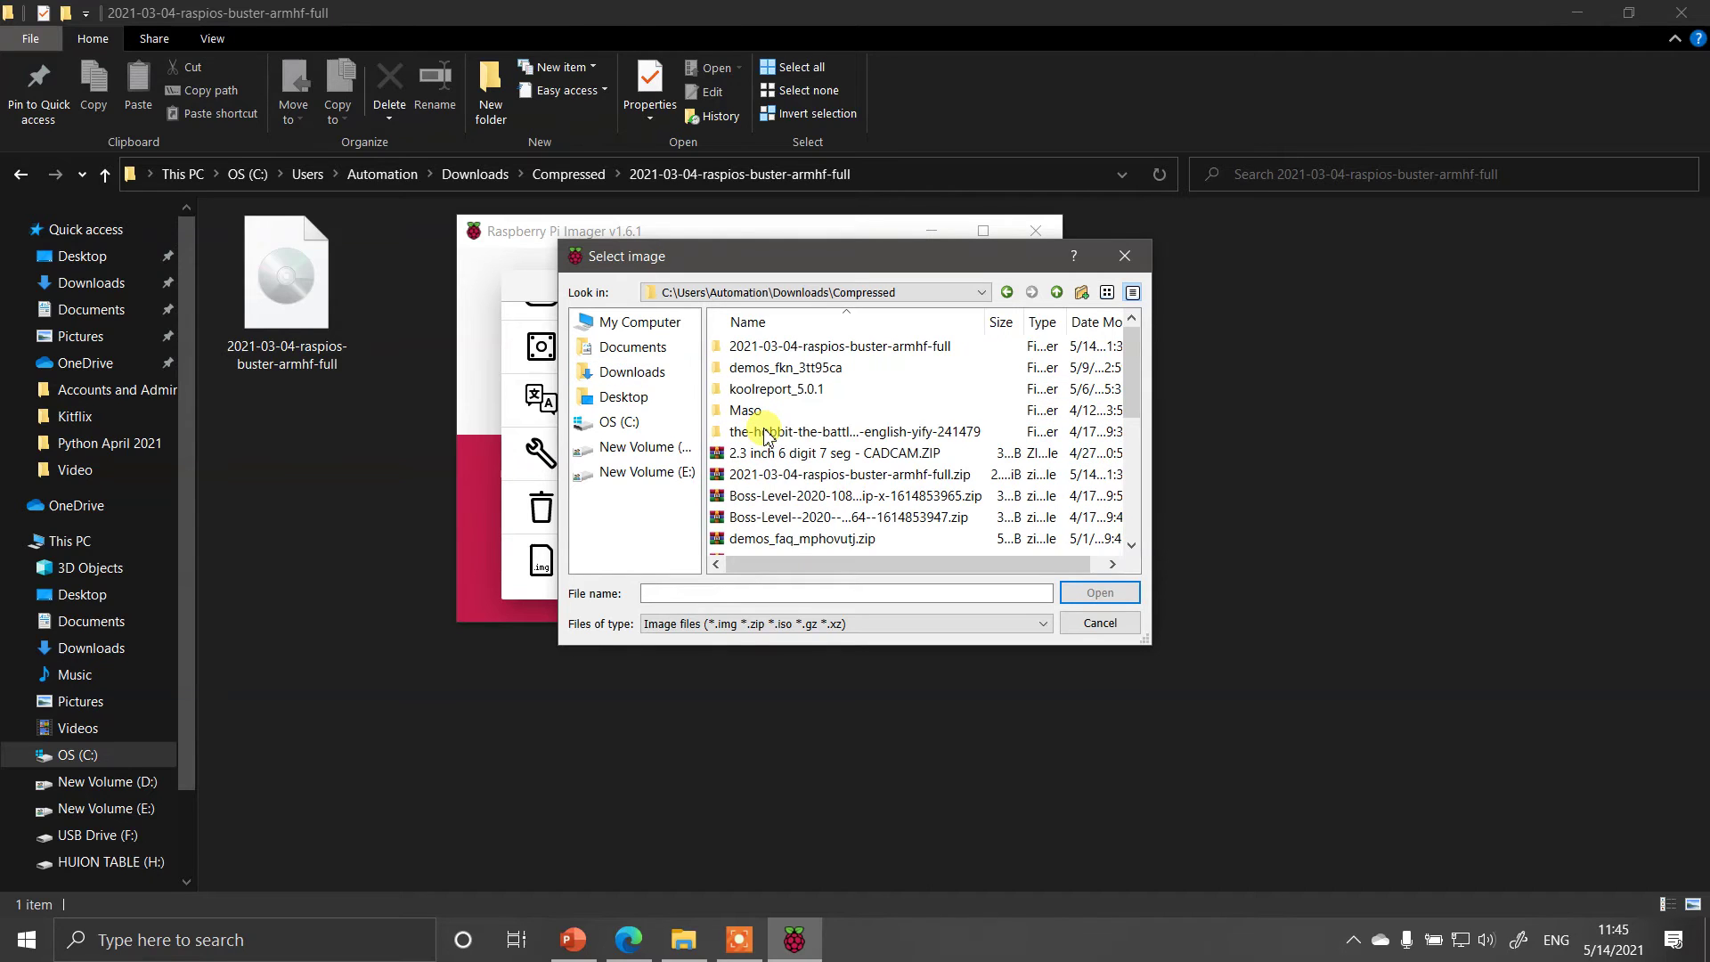
double_click(828, 355)
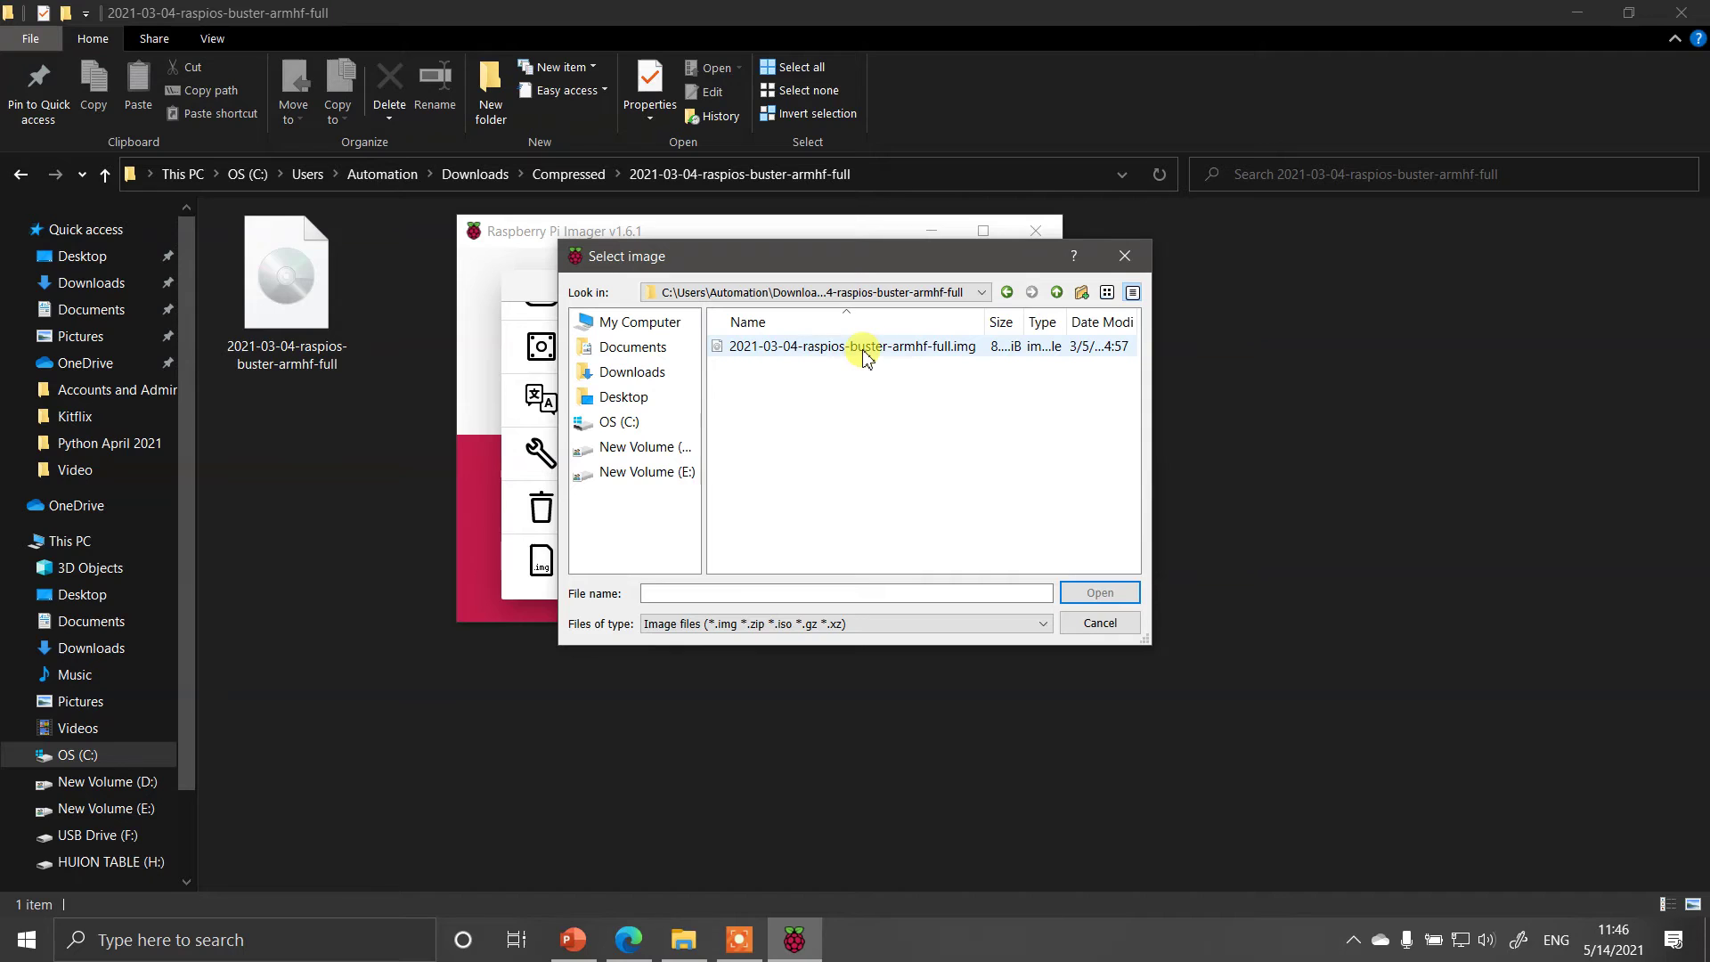
double_click(863, 347)
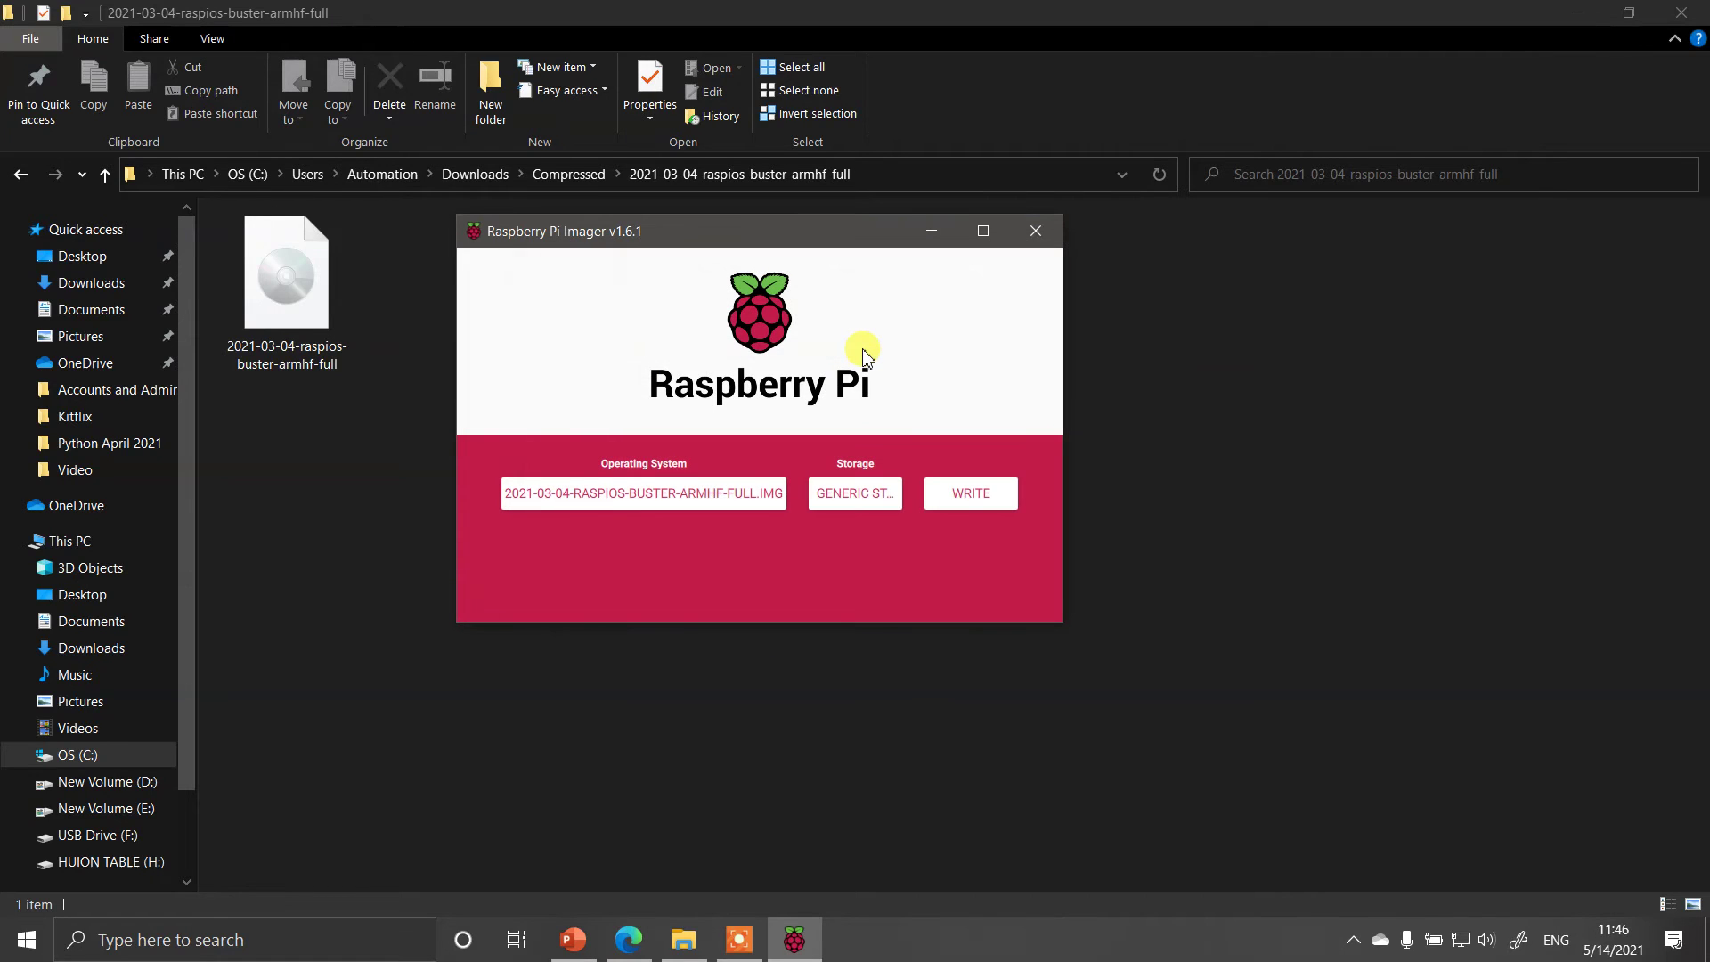
Select the 15.9 GB Generic STORAGE DEVICE USB drive and start writing, confirming the erase.
click(841, 499)
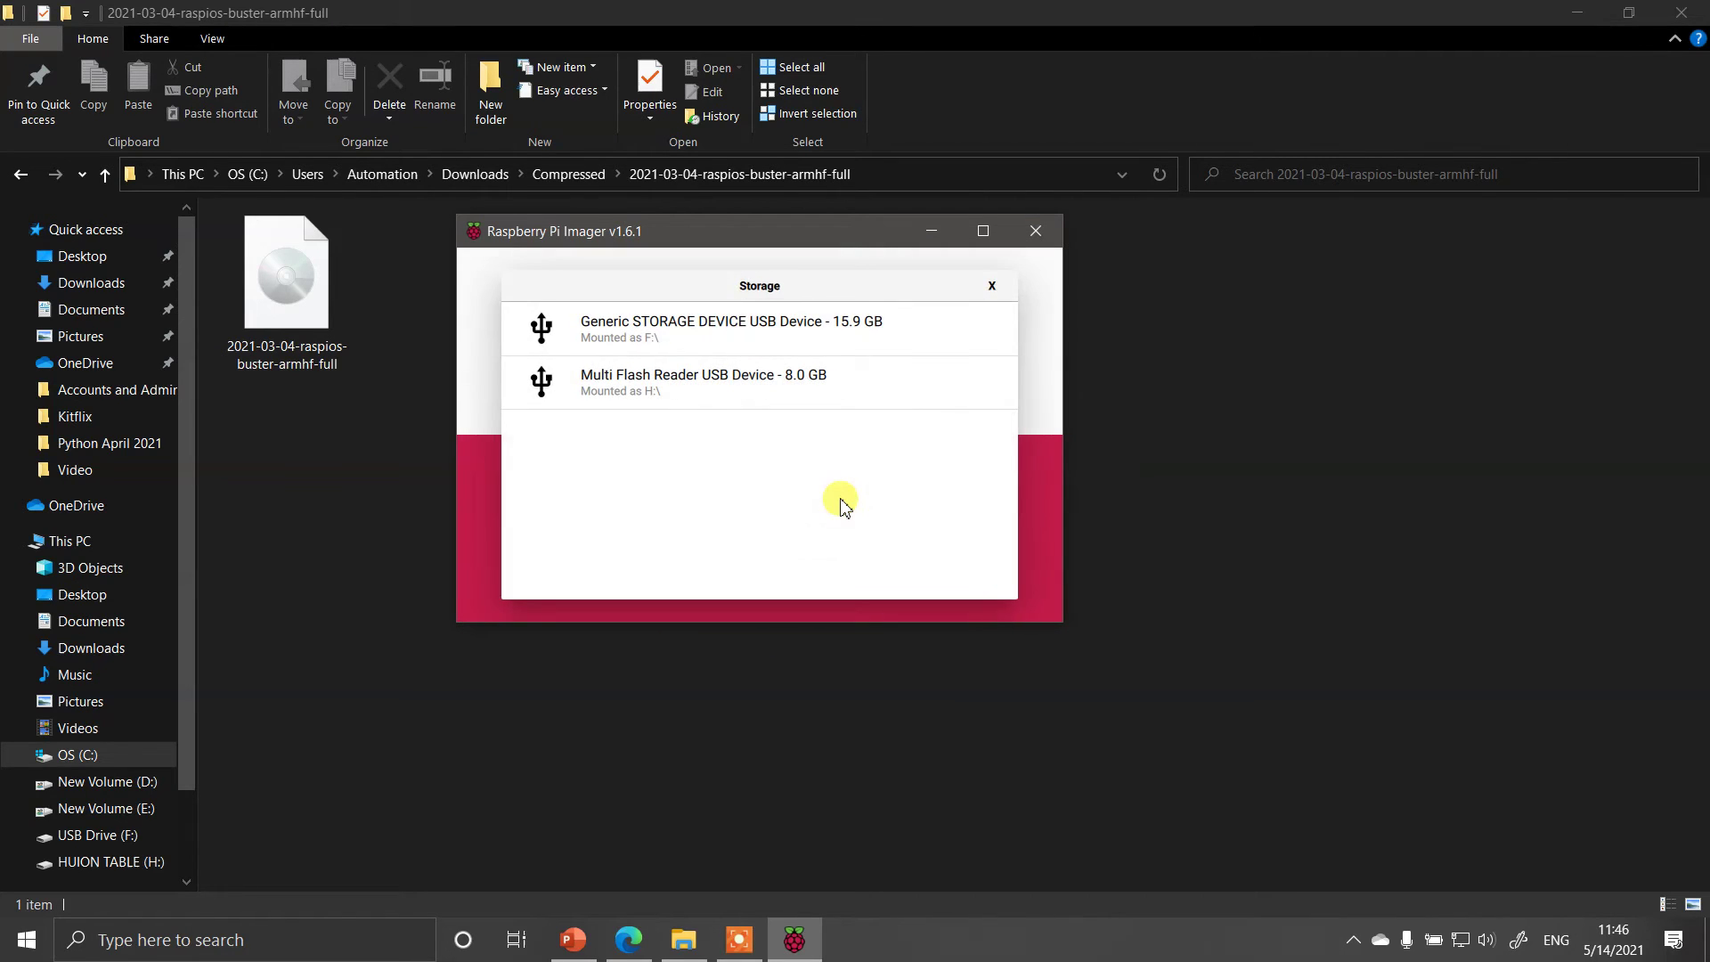
click(839, 341)
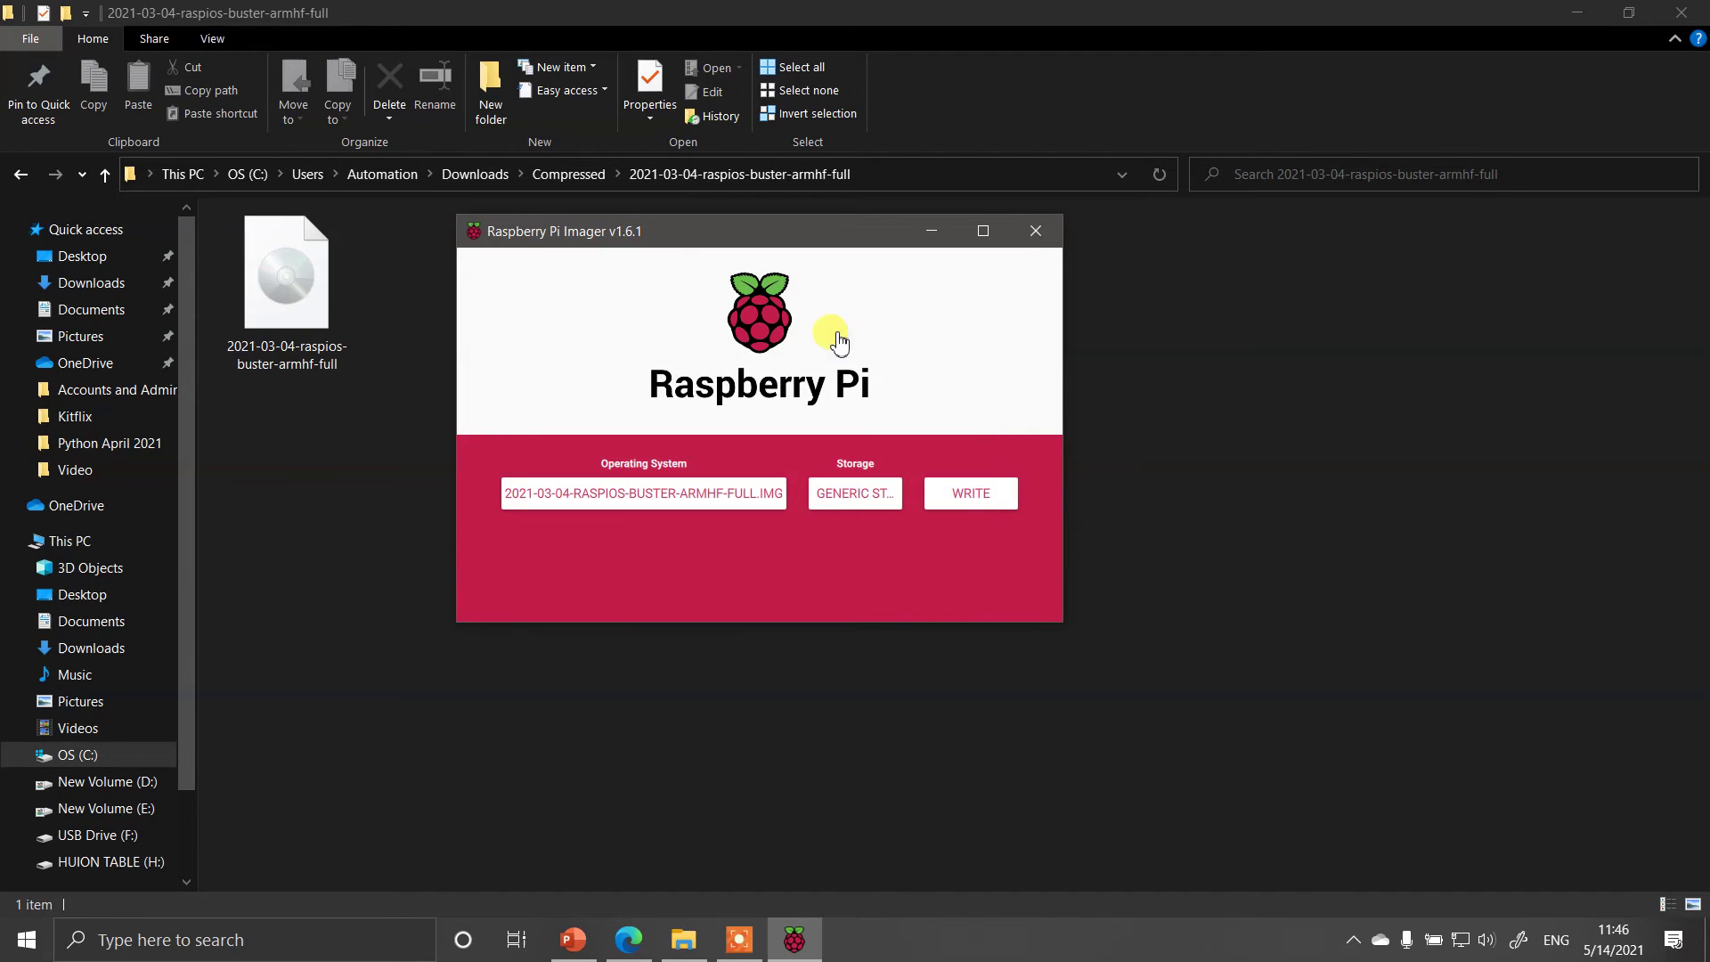
click(970, 495)
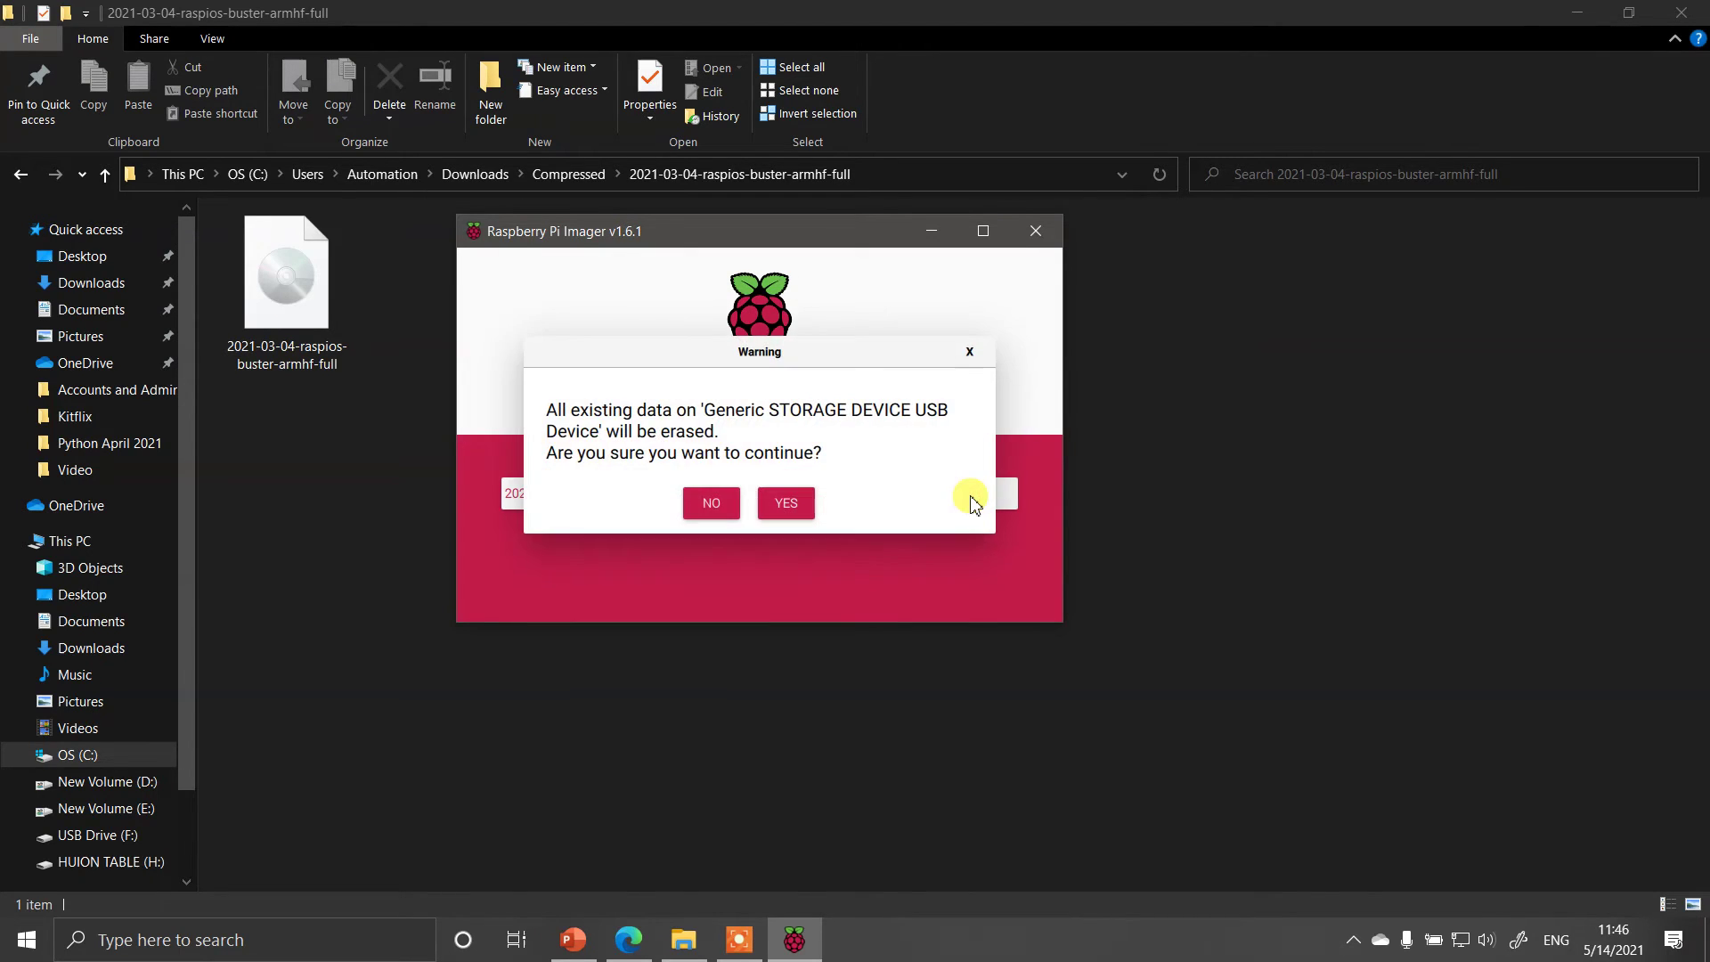
click(785, 503)
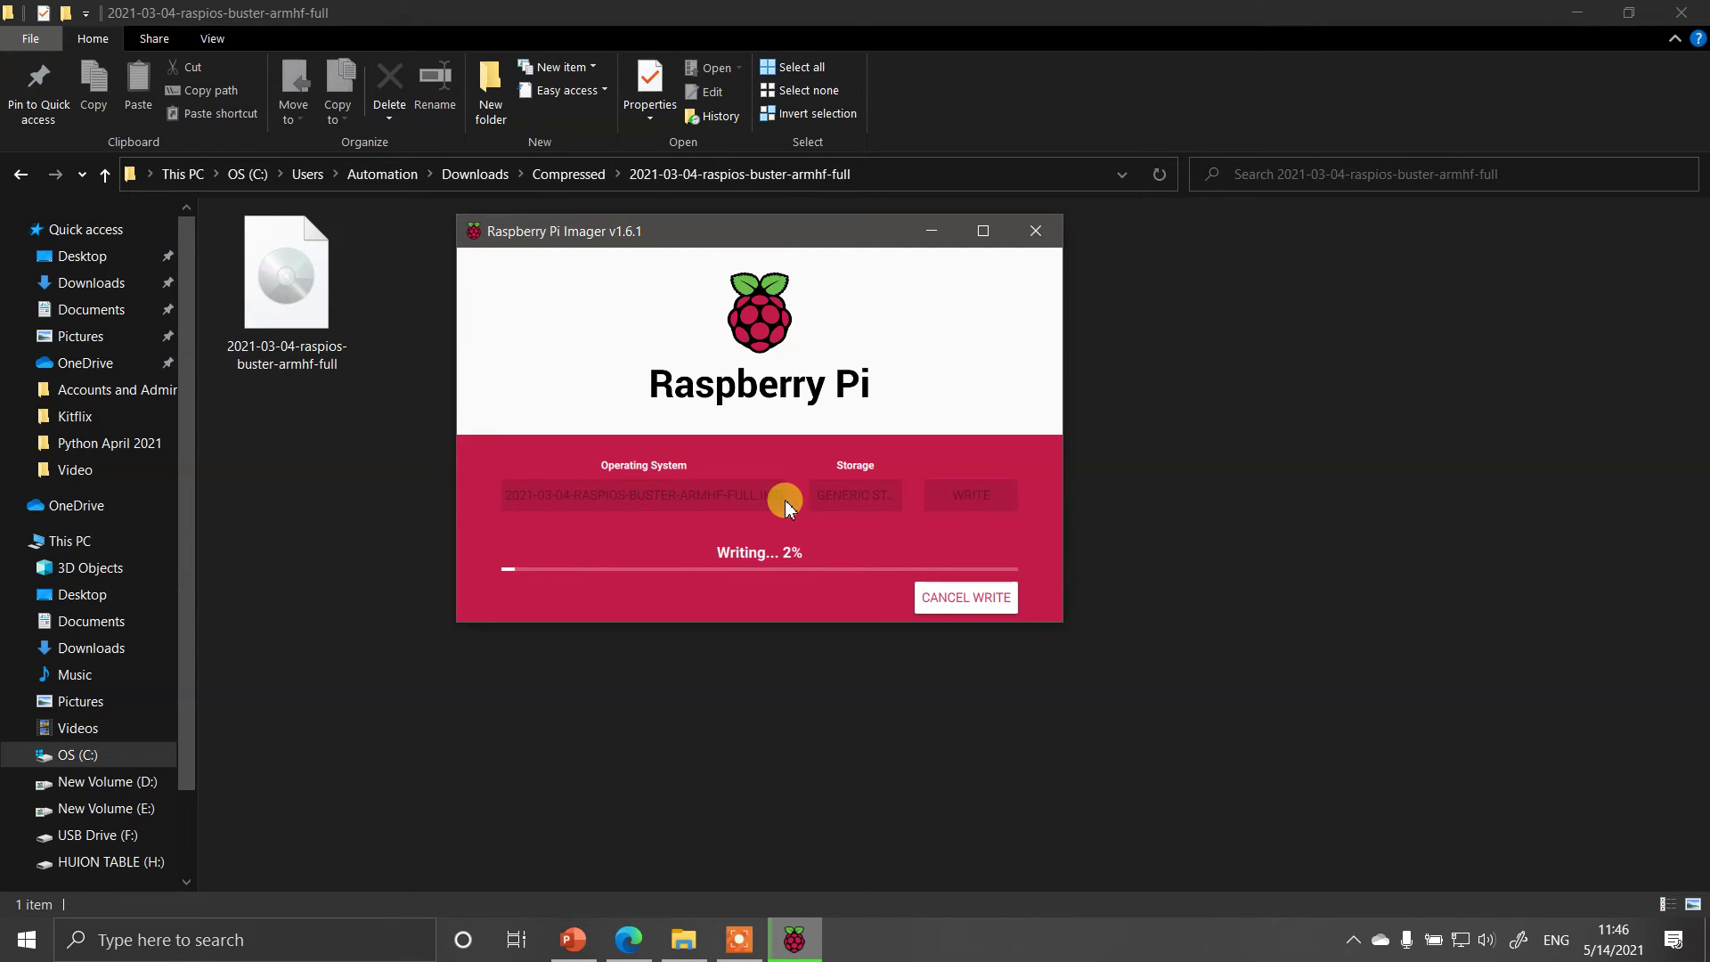
Open Win32 Disk Imager from Start search with 'win32', then close it.
key(super)
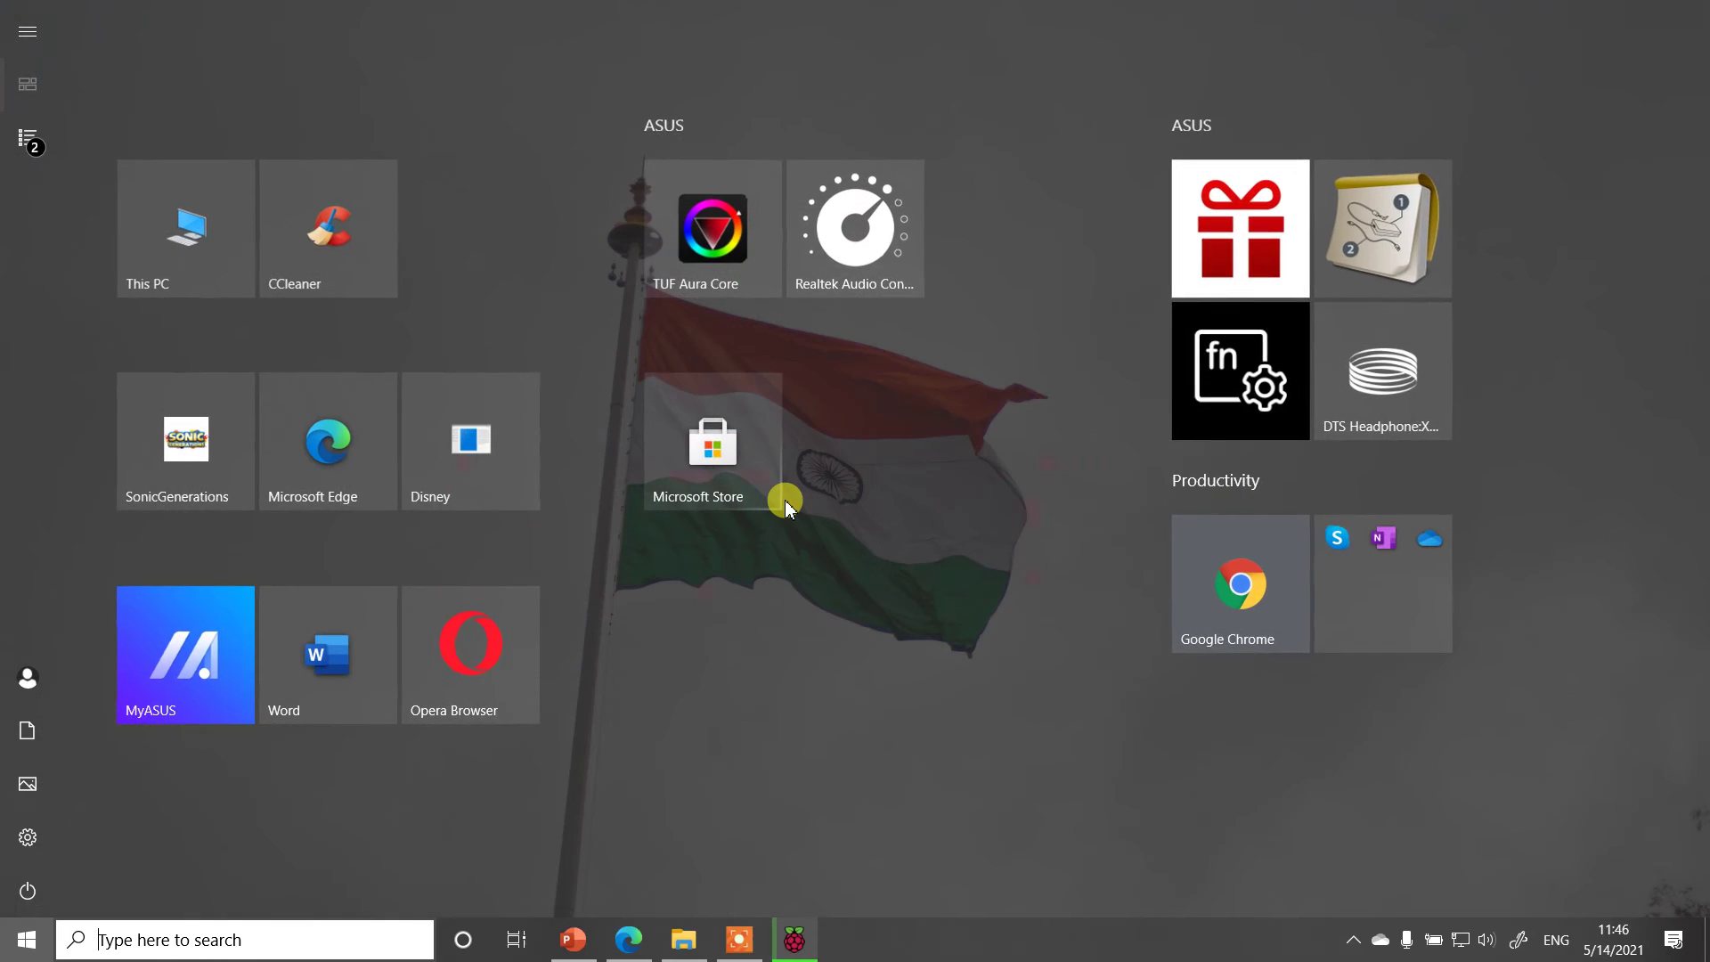
text(win32)
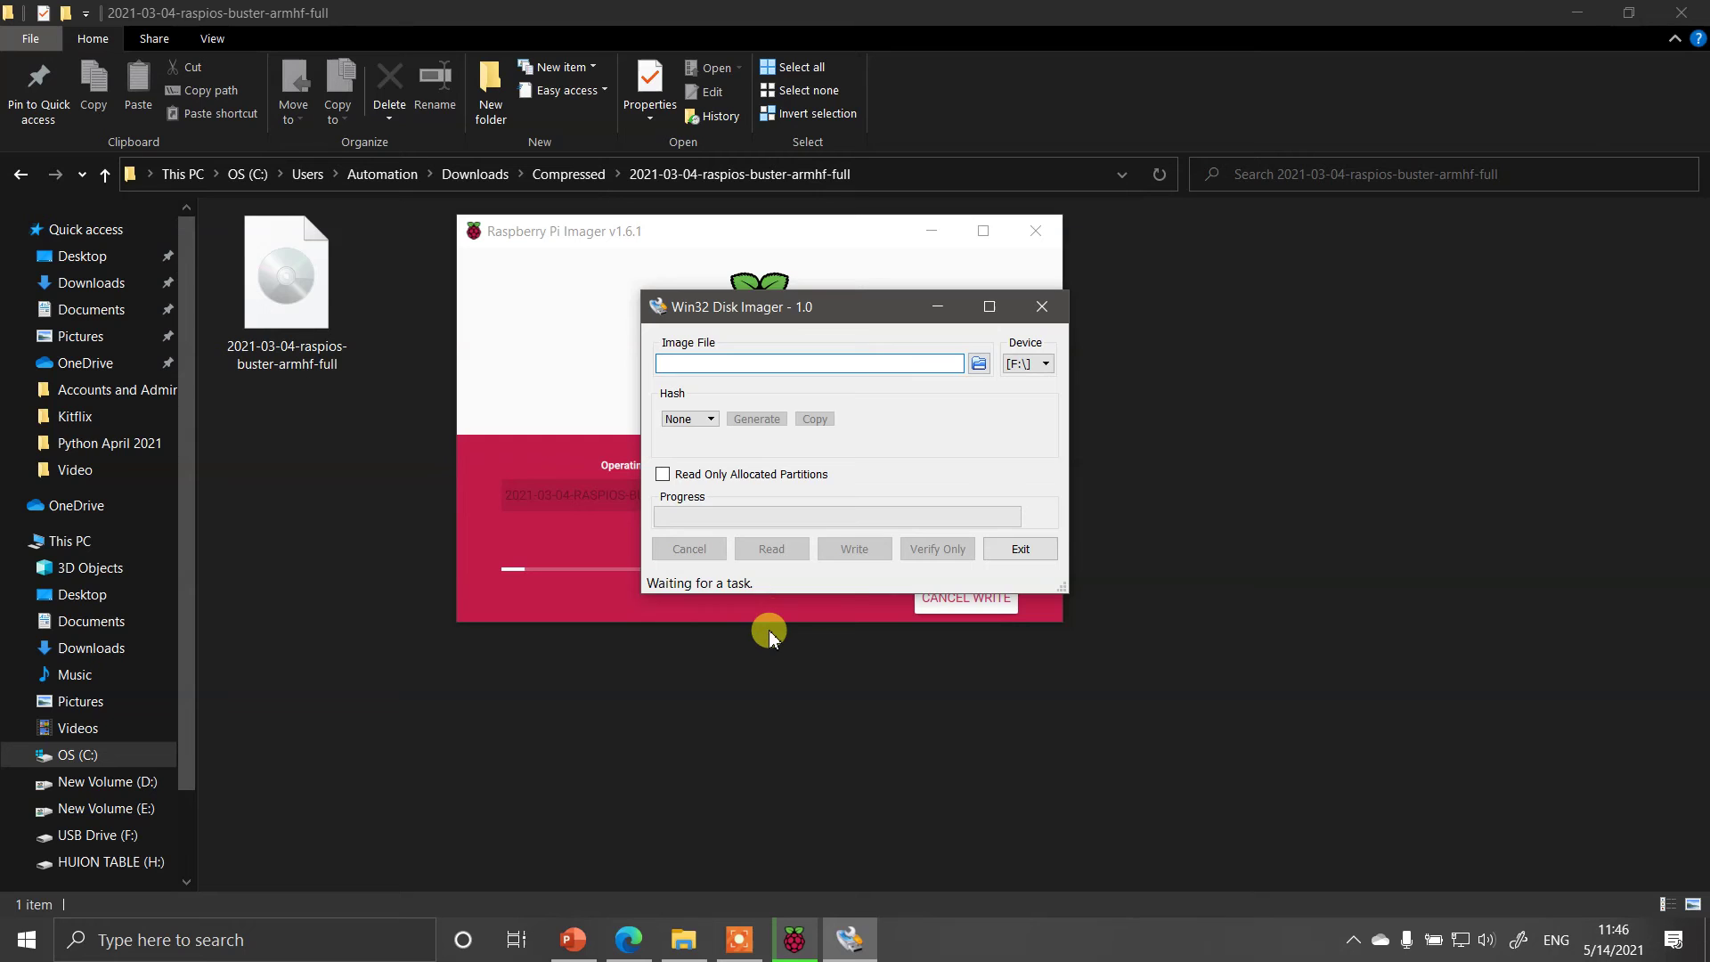
click(1042, 307)
Launch balenaEtcher from Start search with 'balen'.
click(5, 955)
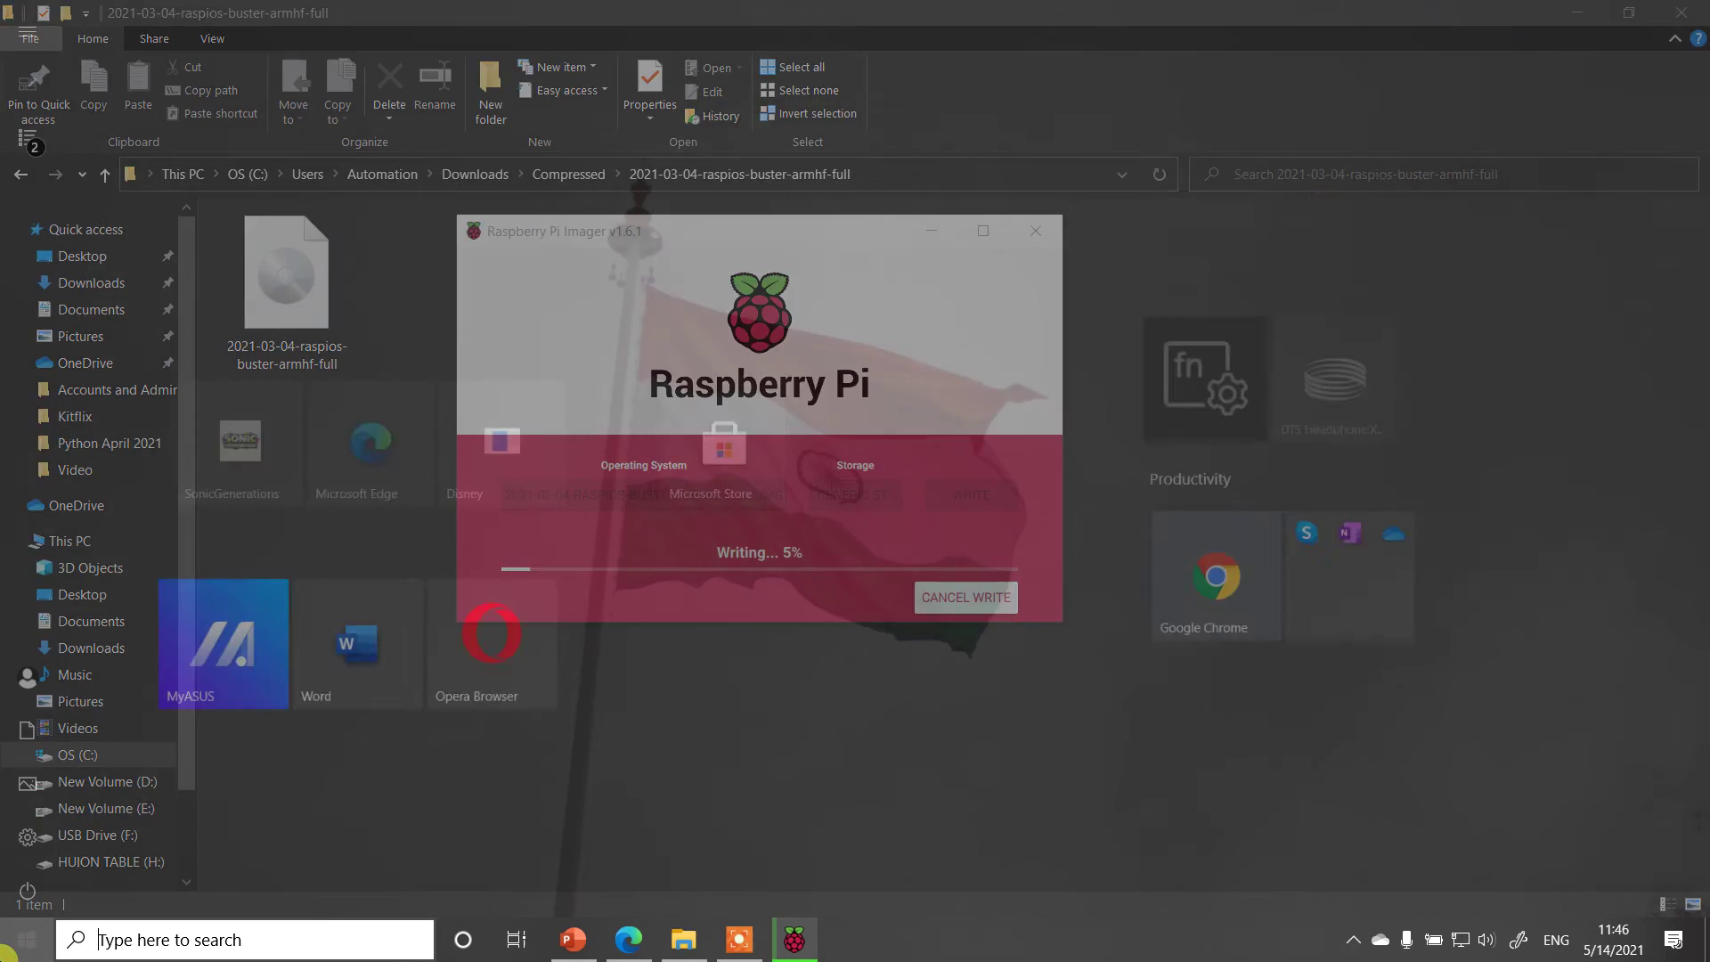
text(balen)
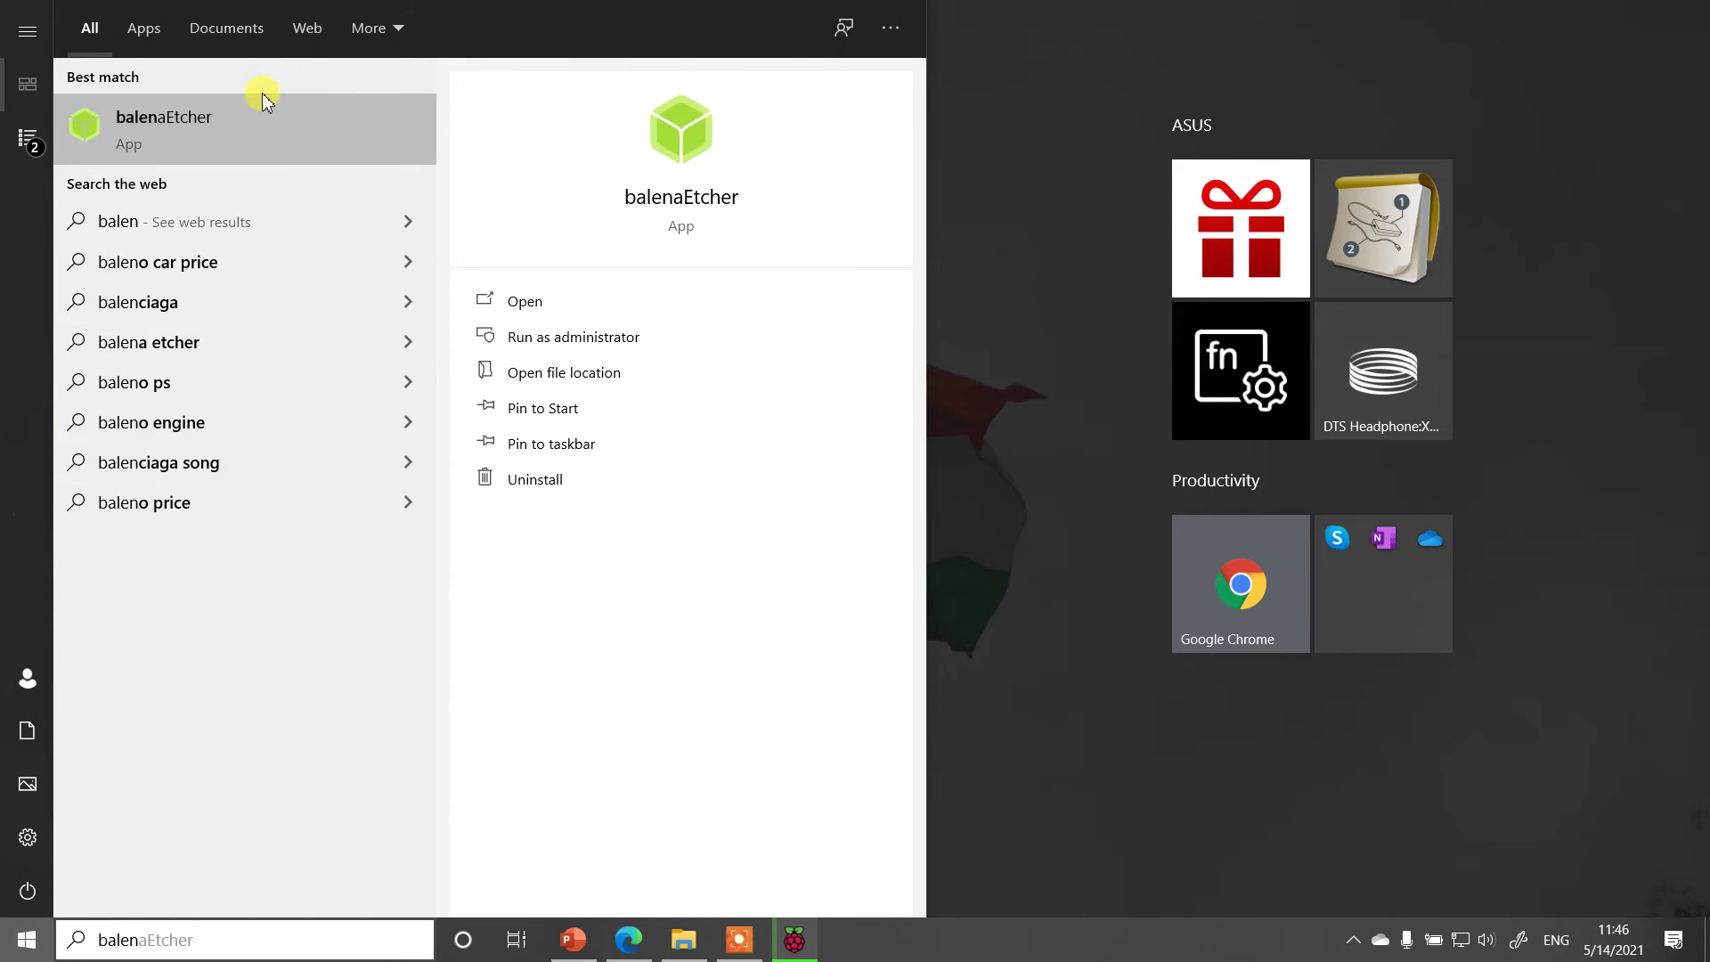
click(259, 139)
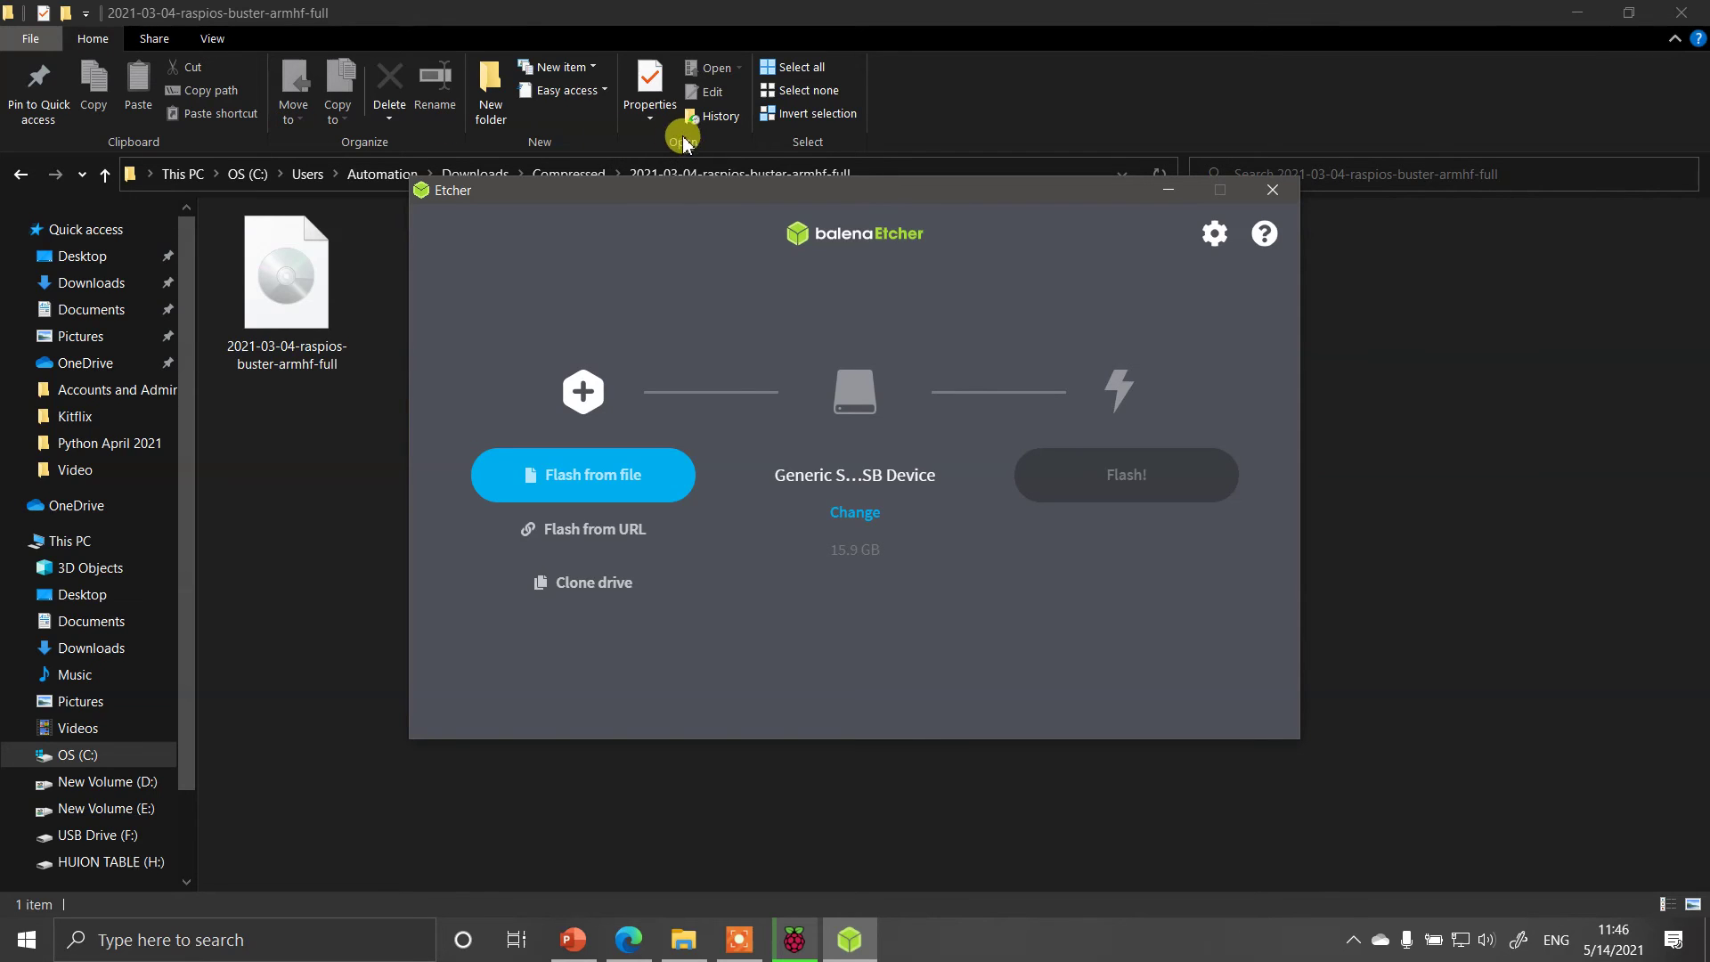
Close balenaEtcher and move the Imager window slightly down and right.
click(1269, 192)
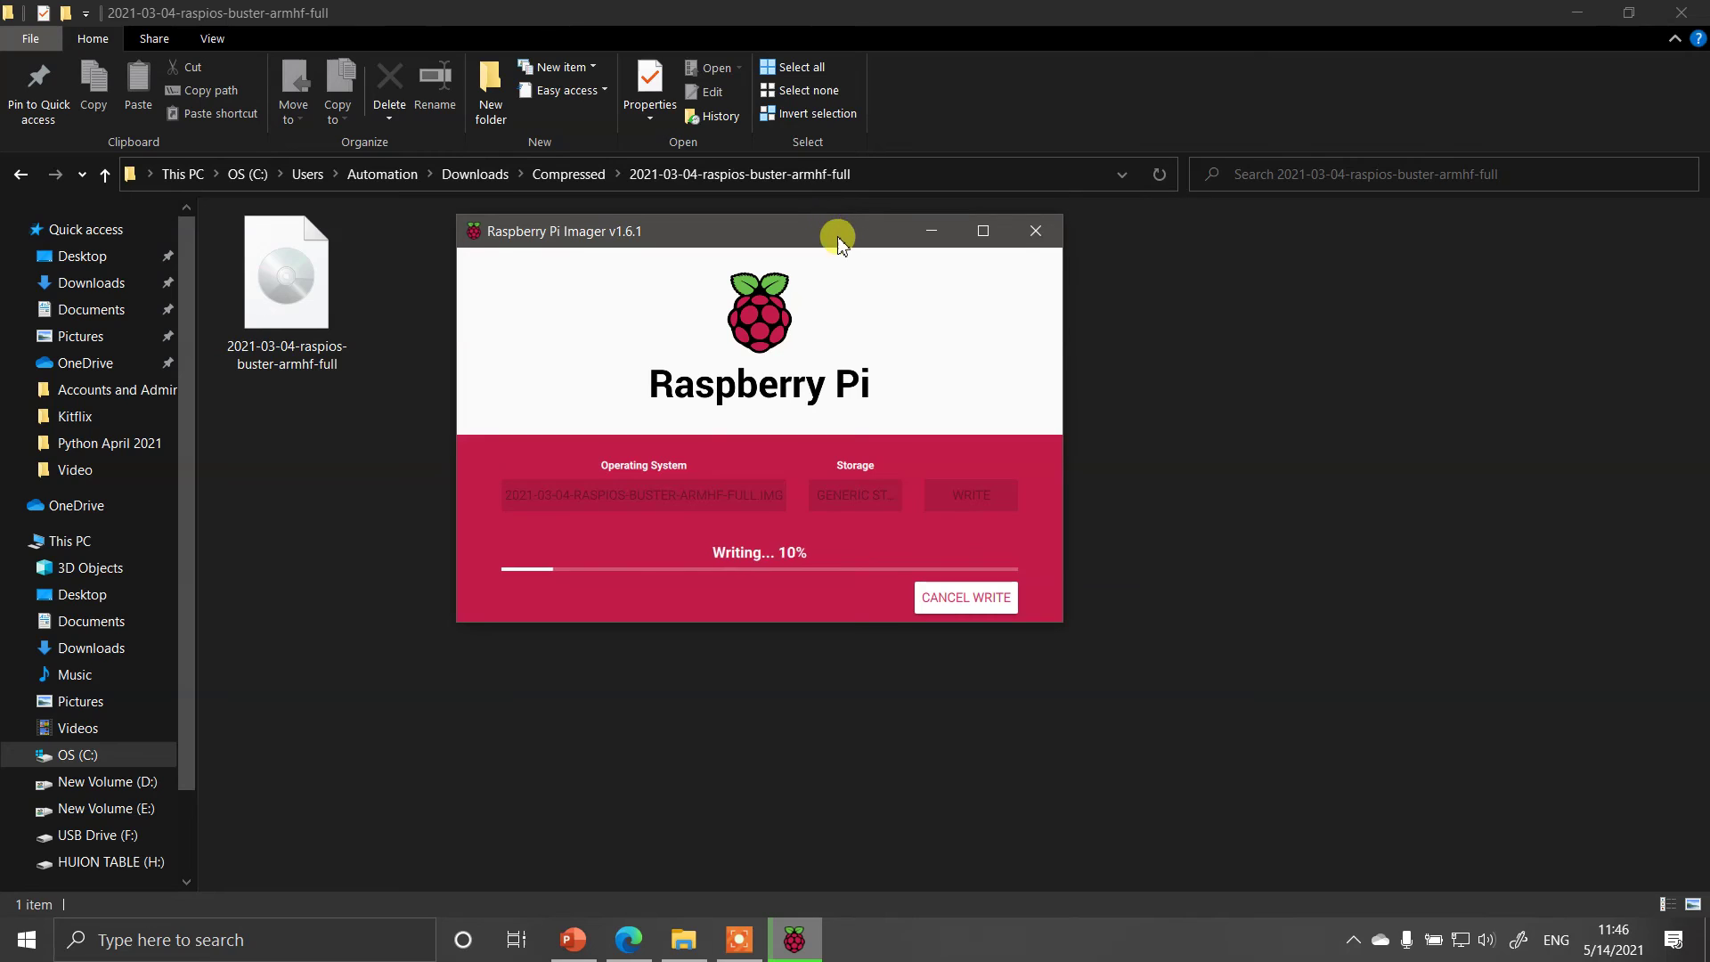
drag(834, 231, 872, 256)
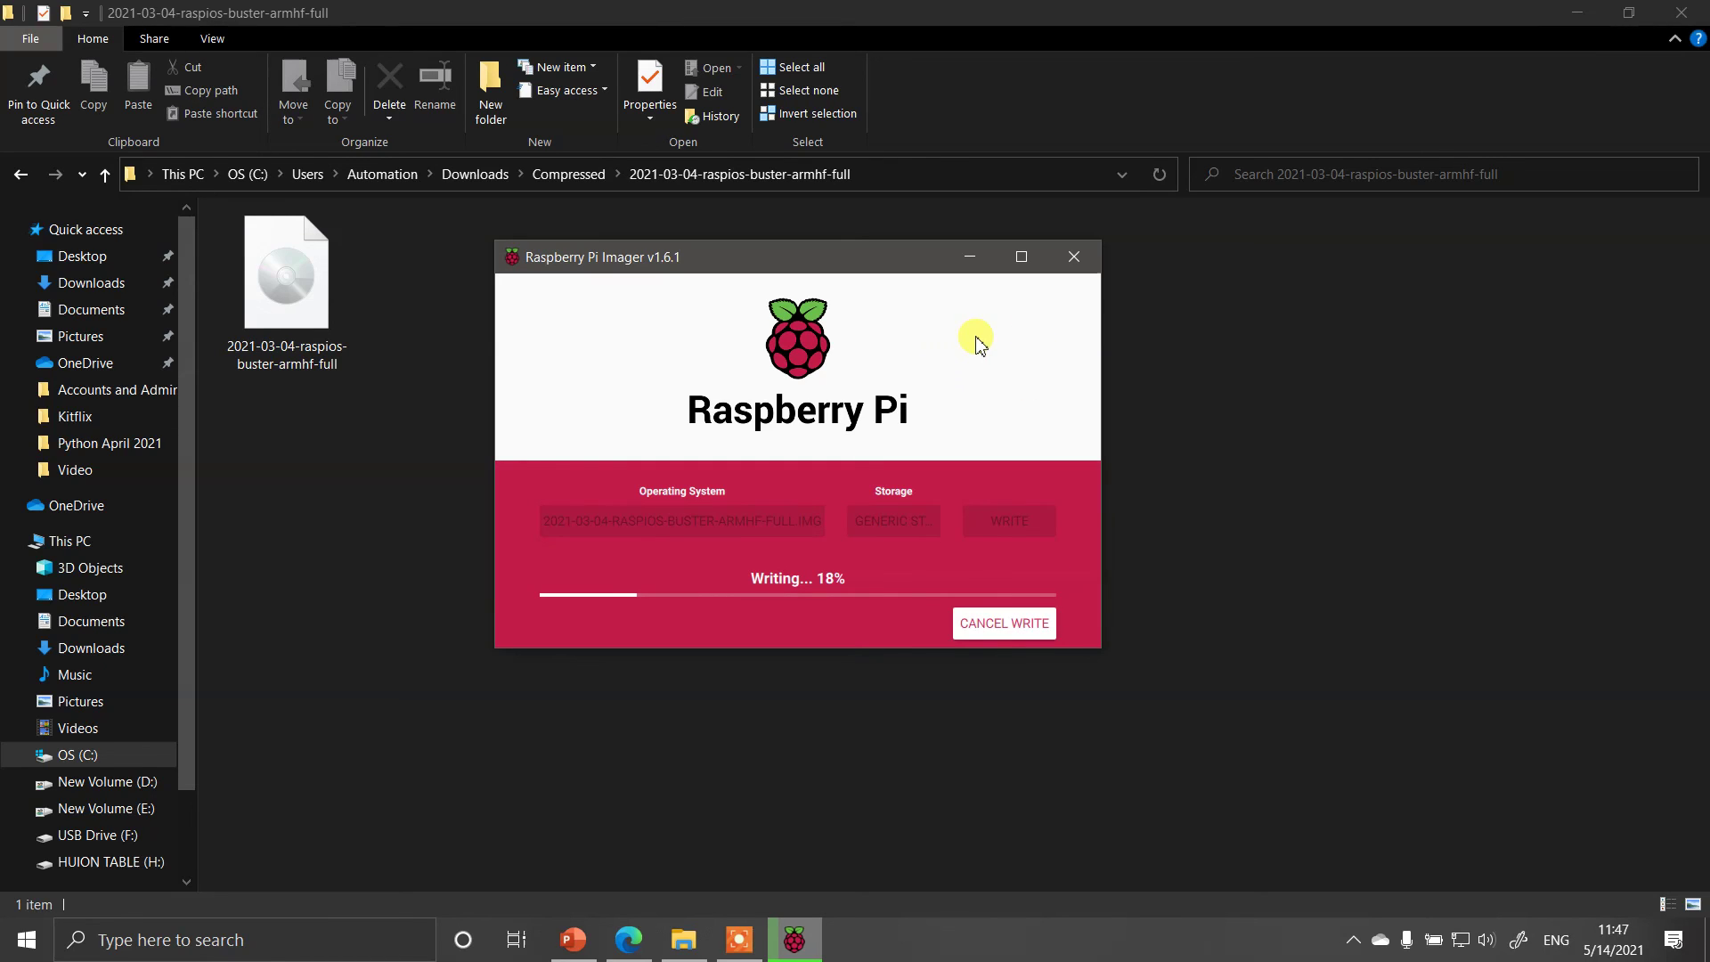
drag(820, 257, 827, 314)
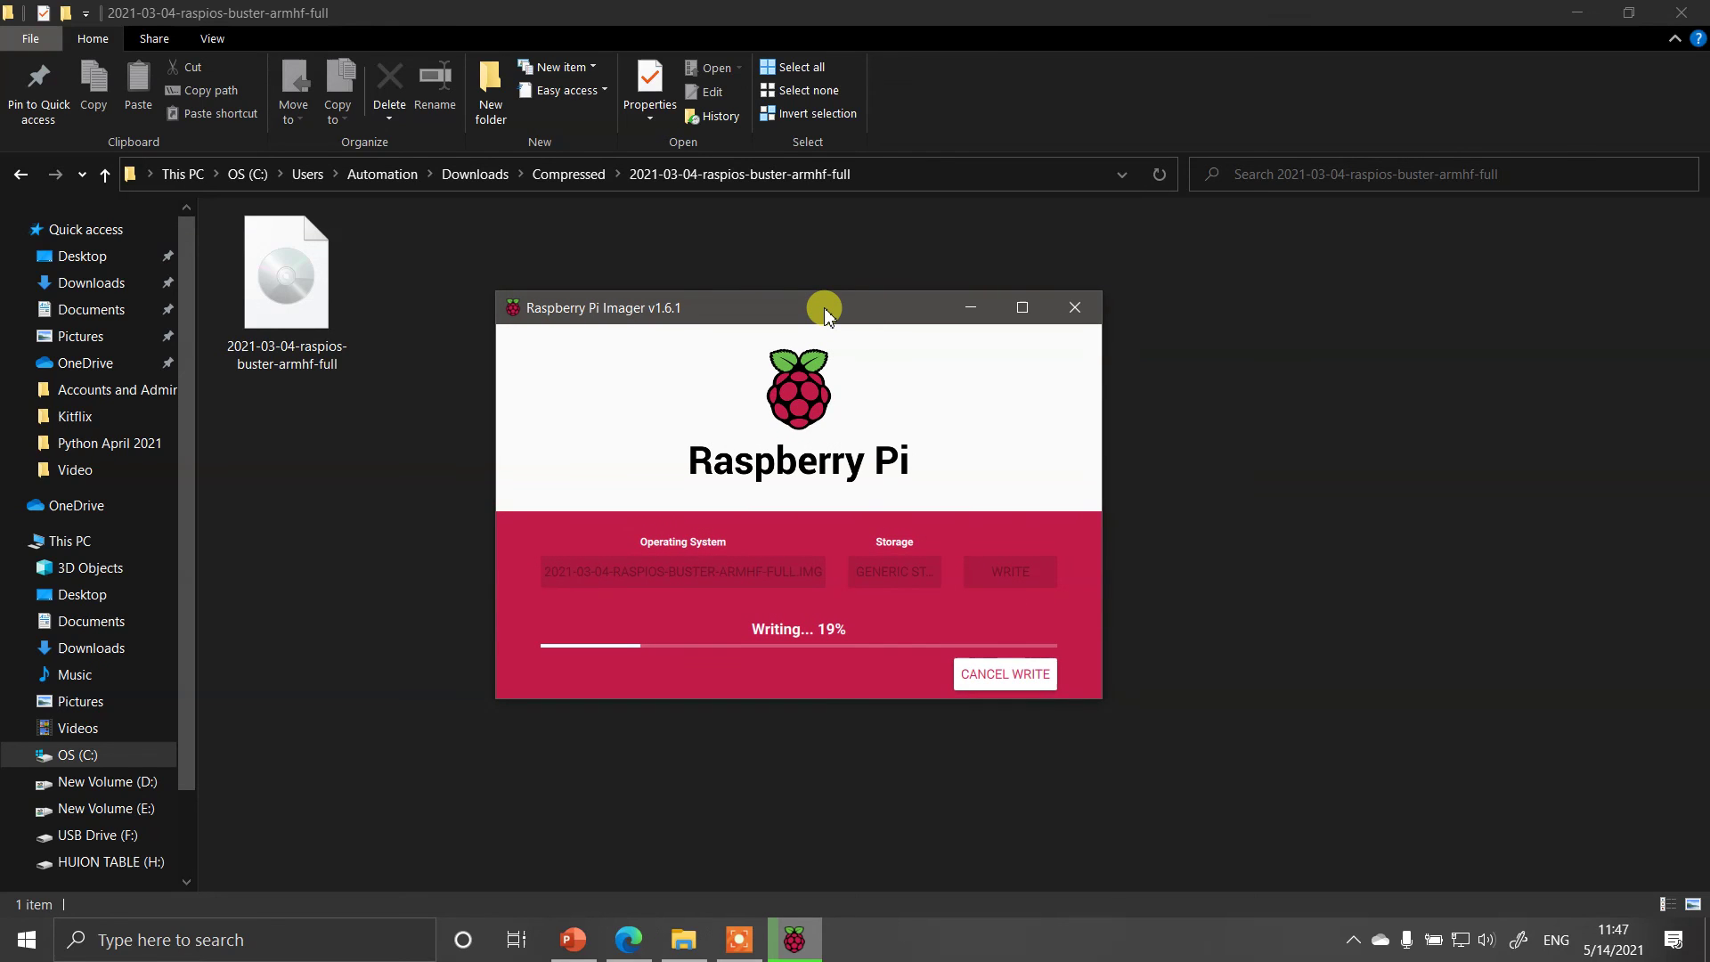
Minimize File Explorer, Edge and PowerPoint, leaving Imager alone on the desktop.
click(1577, 13)
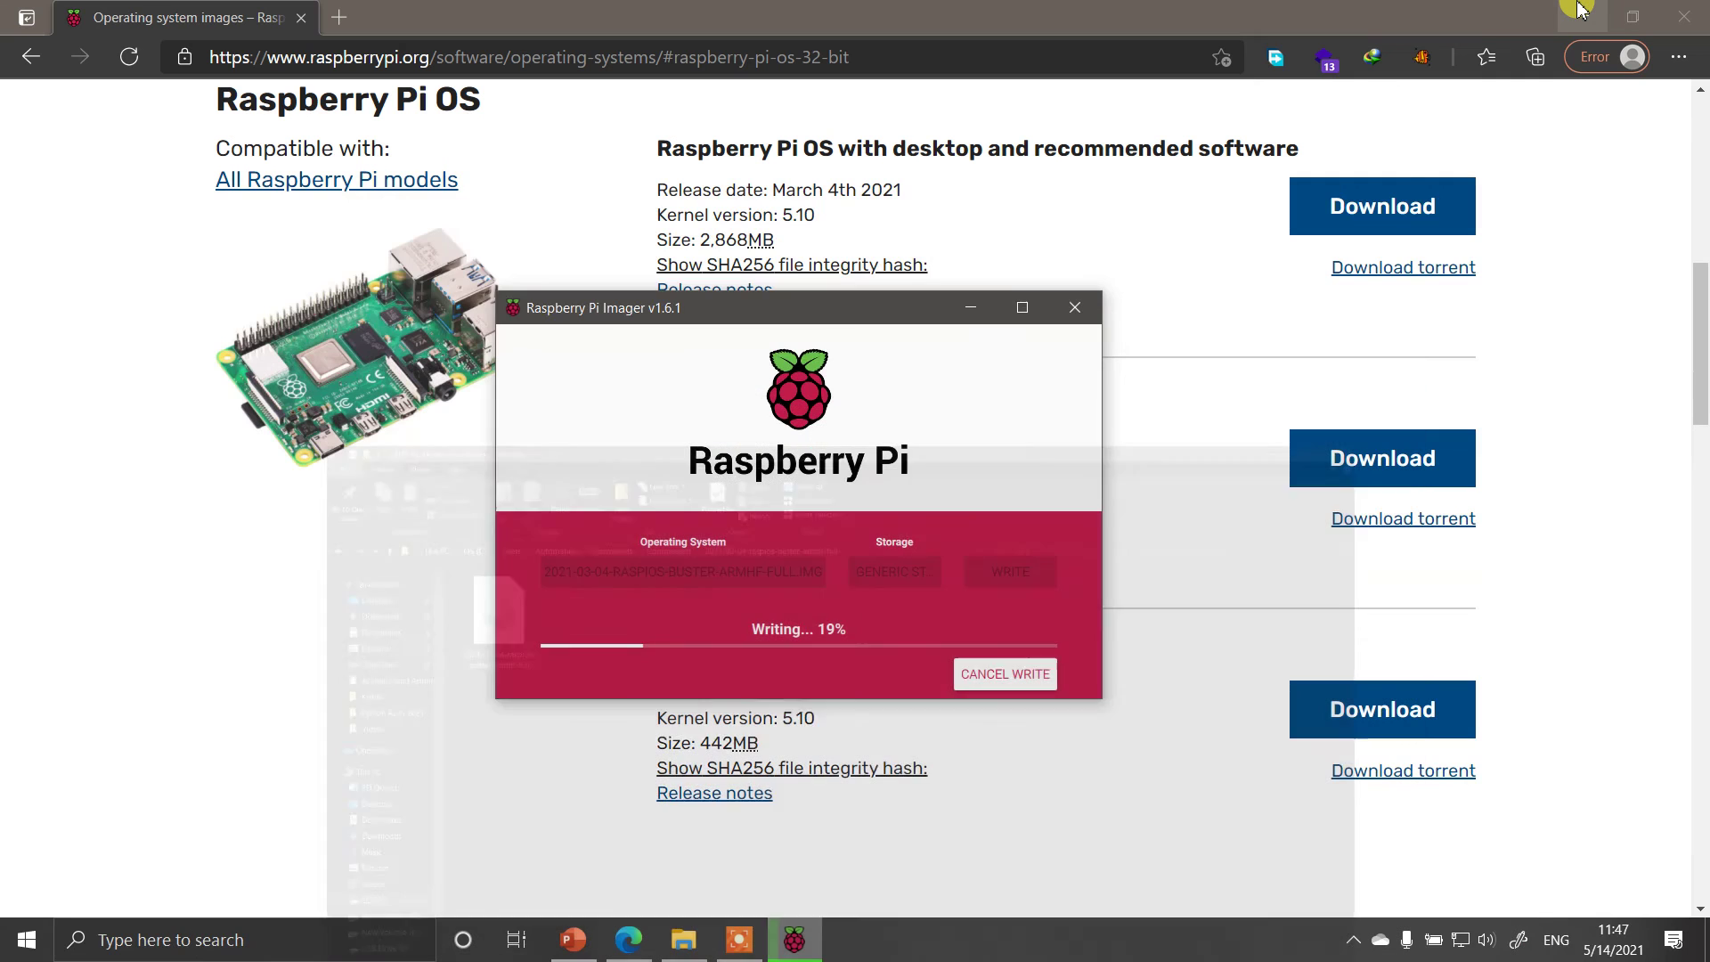
click(1578, 10)
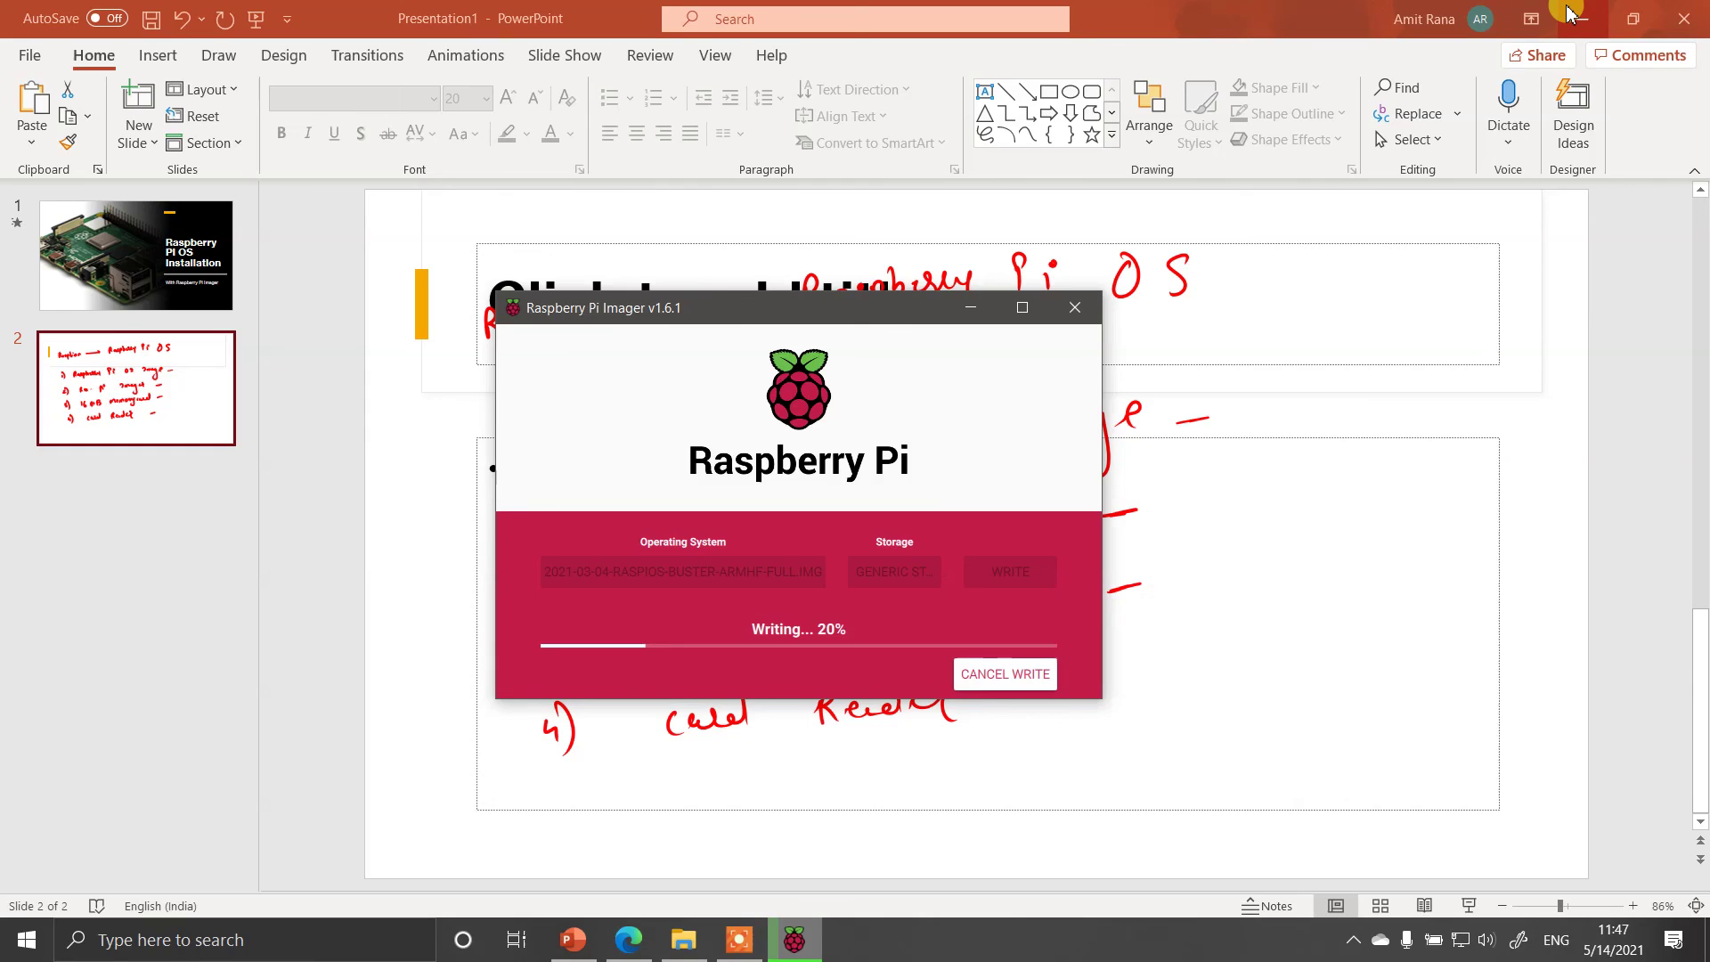
click(1570, 12)
drag(852, 315, 883, 294)
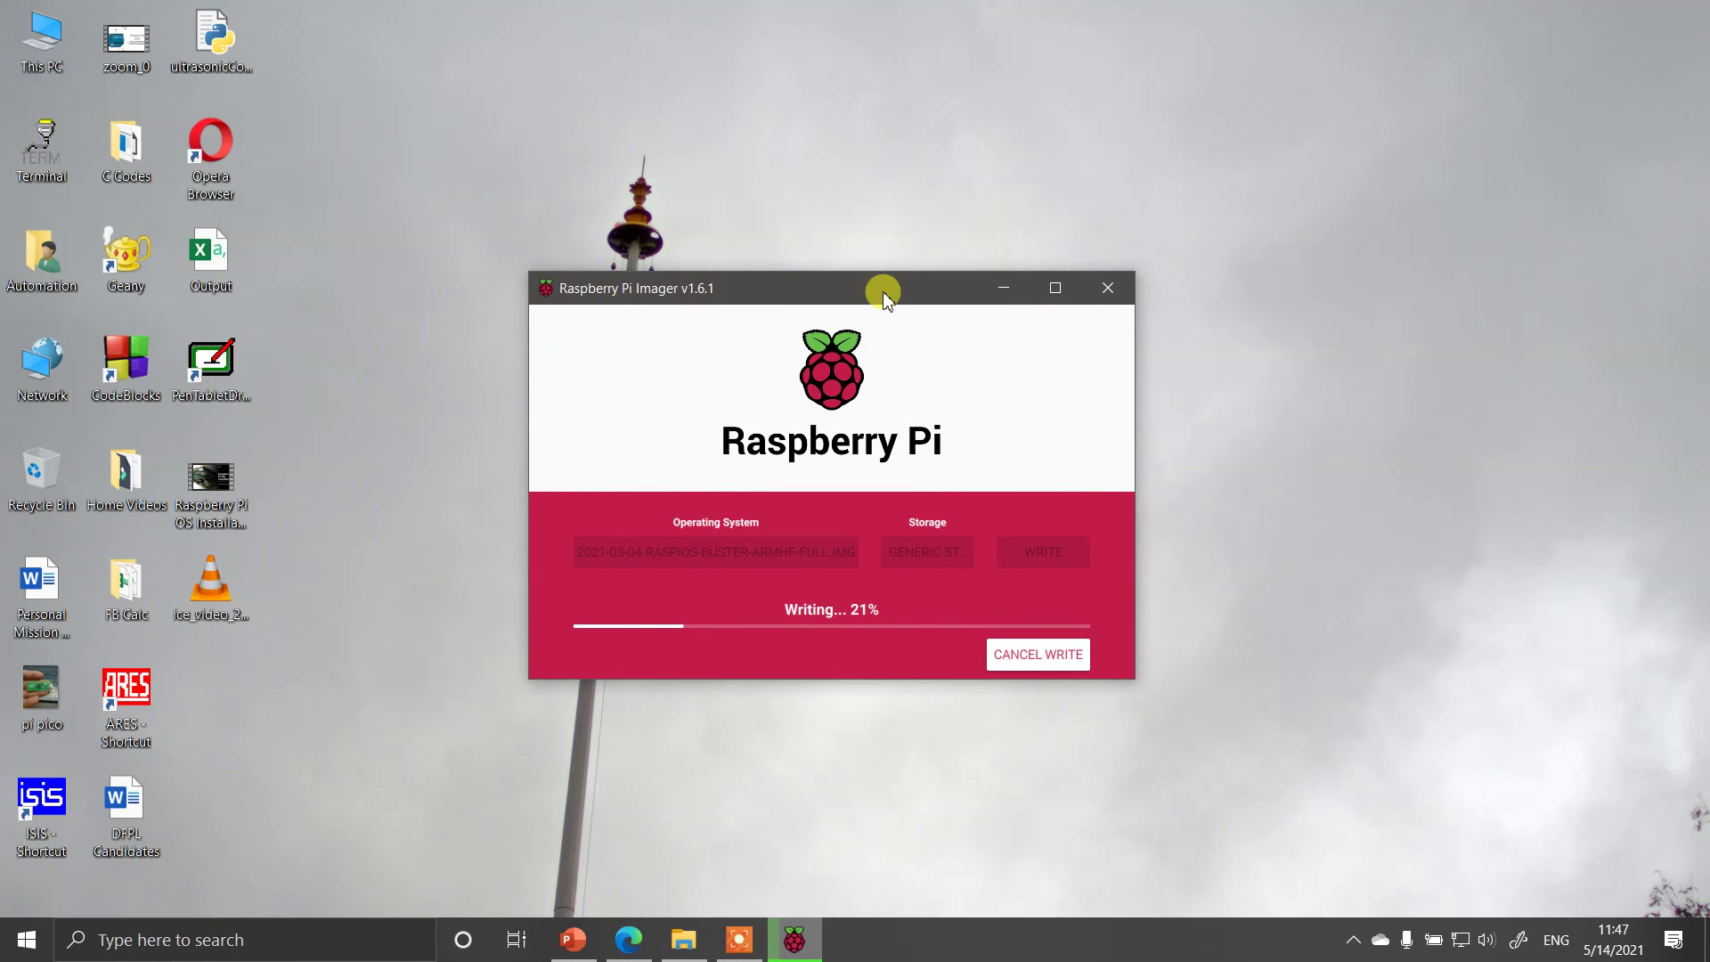